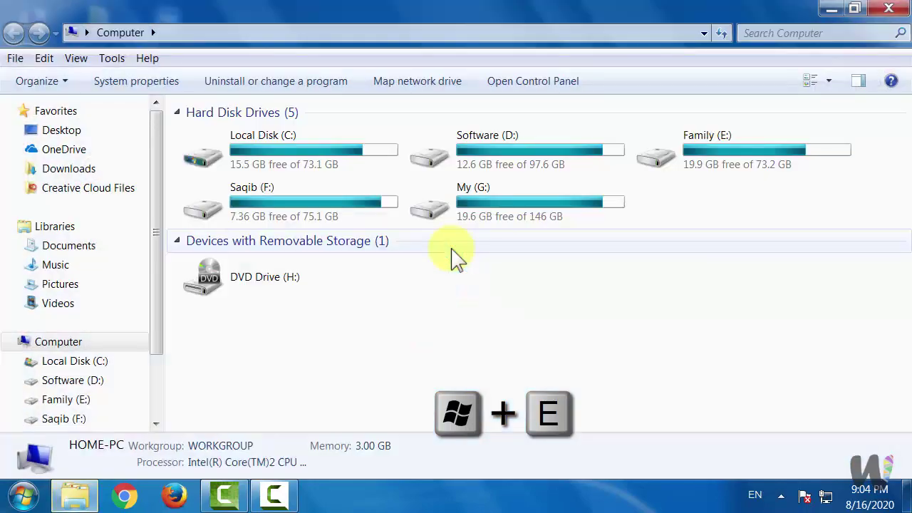
Select the Software (D:), My (G:) and Local Disk (C:) drives in turn to view their details
{"action": "left_click", "coordinate": [466, 313]}
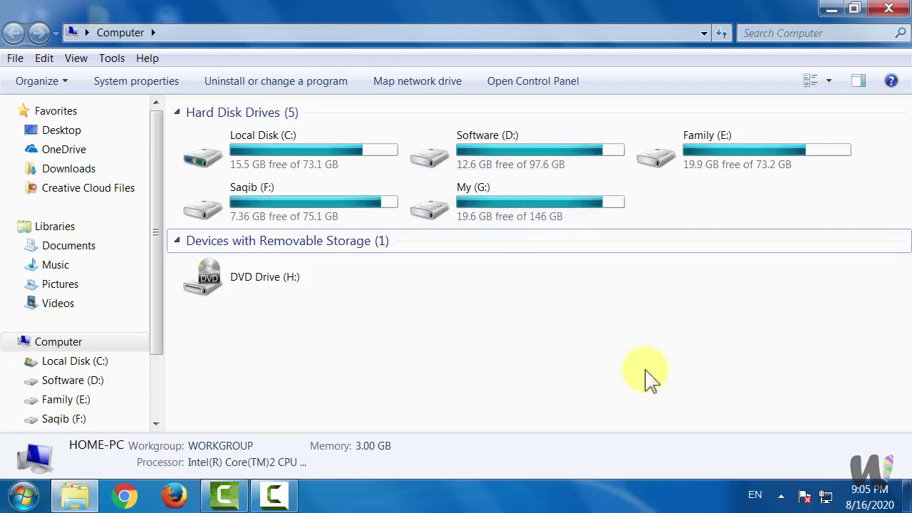
{"action": "left_click", "coordinate": [579, 164]}
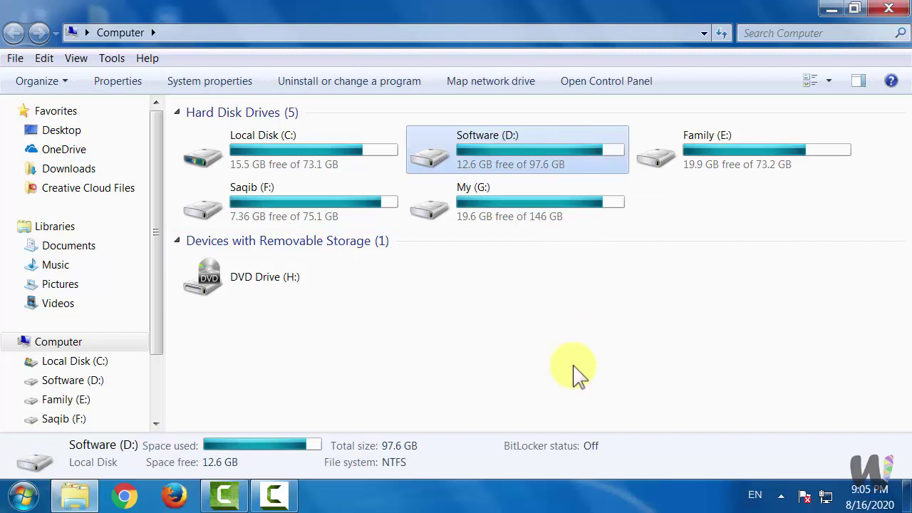
{"action": "left_click", "coordinate": [552, 210]}
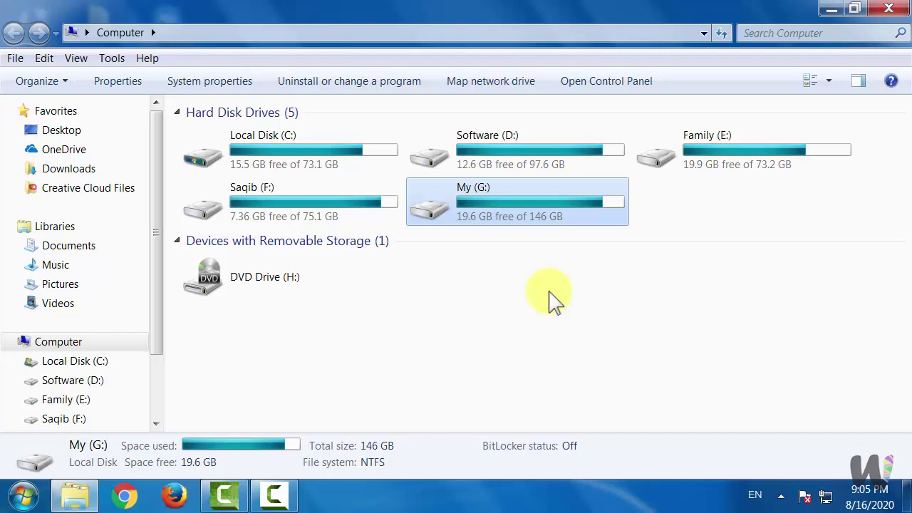
{"action": "left_click", "coordinate": [309, 163]}
{"action": "left_click", "coordinate": [906, 496]}
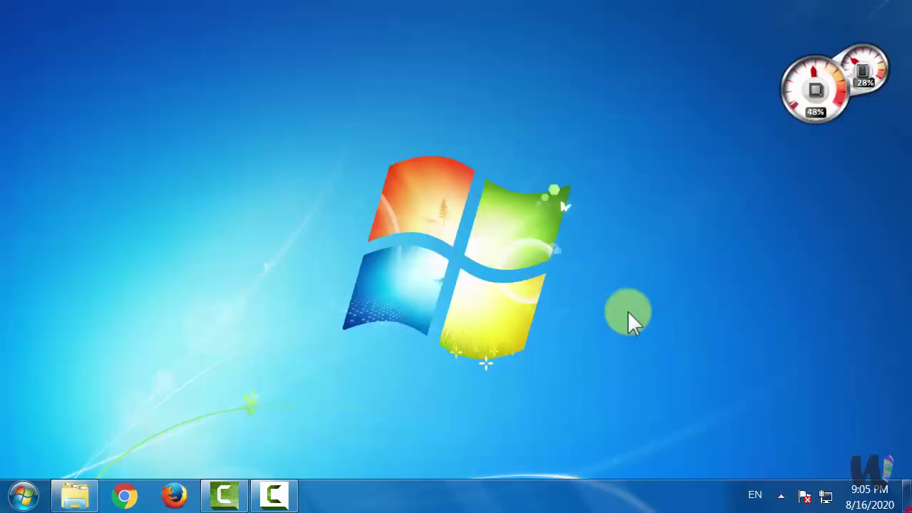
{"action": "left_click", "coordinate": [77, 499]}
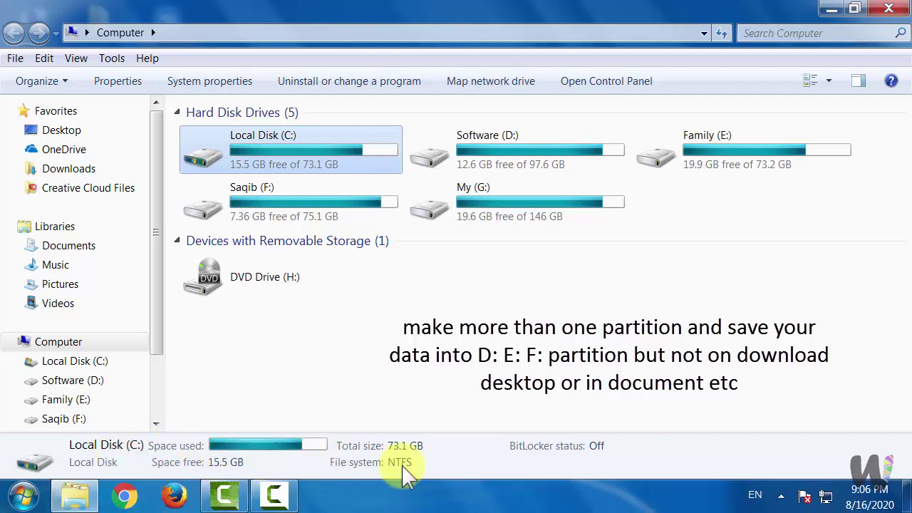
Hide the details pane of the Computer window
{"action": "left_click", "coordinate": [42, 80]}
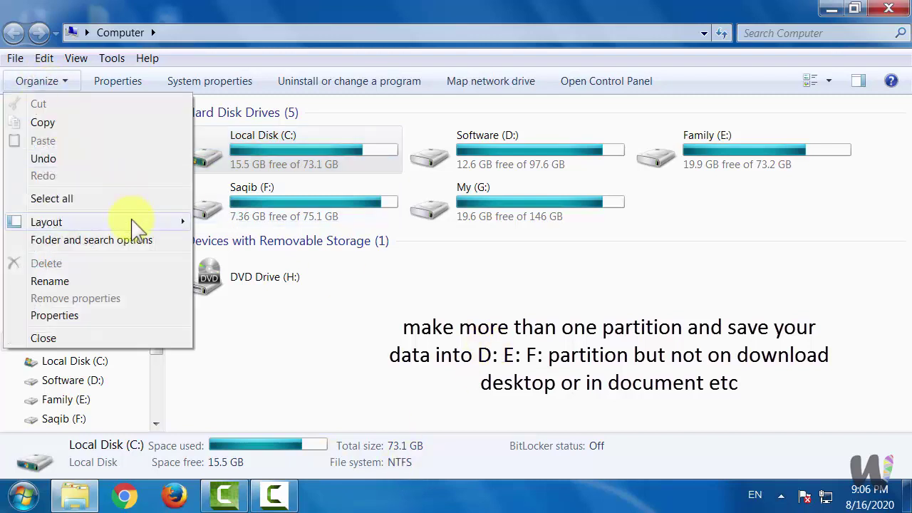
{"action": "mouse_move", "coordinate": [130, 224]}
{"action": "left_click", "coordinate": [235, 243]}
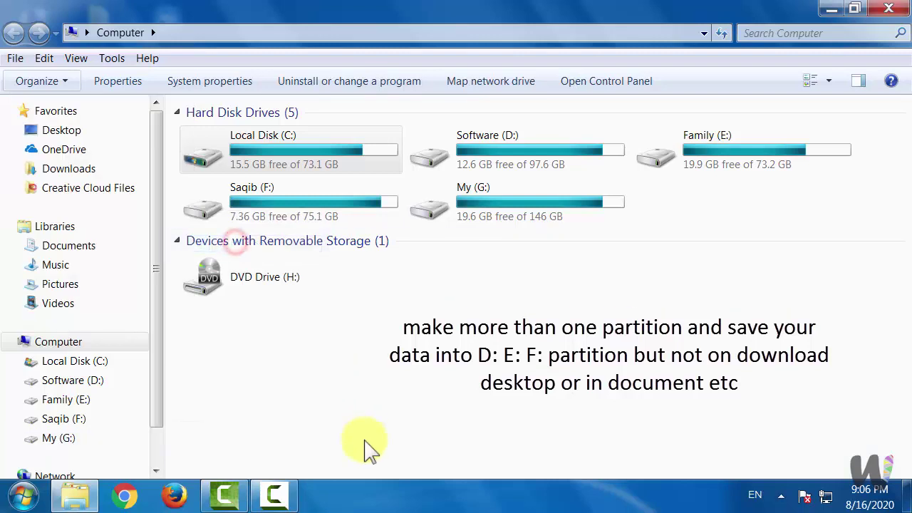
Show the preview pane in the Computer window and hide it again
{"action": "left_click", "coordinate": [26, 81]}
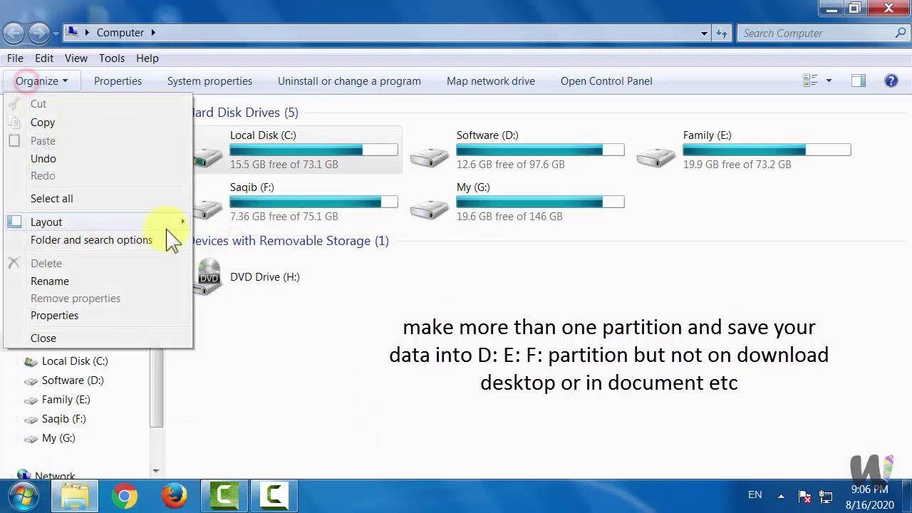
{"action": "mouse_move", "coordinate": [146, 225]}
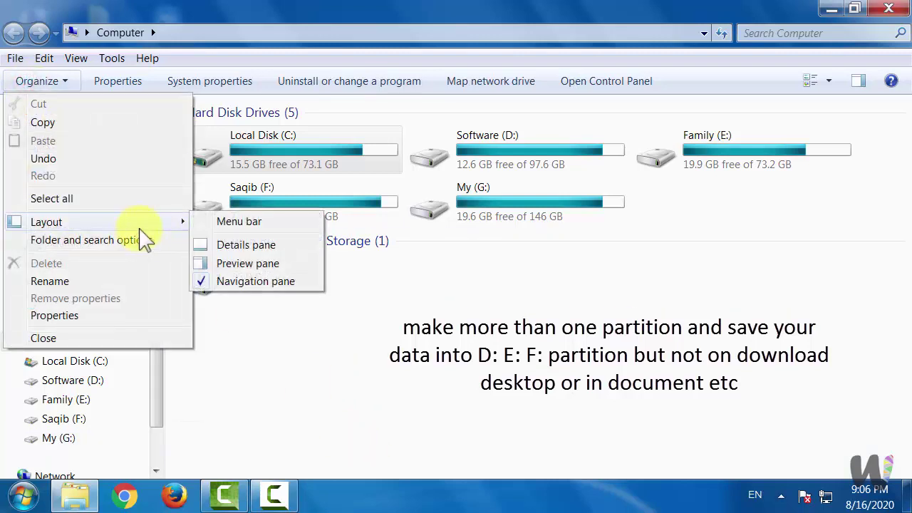
{"action": "left_click", "coordinate": [248, 263]}
{"action": "left_click", "coordinate": [857, 82]}
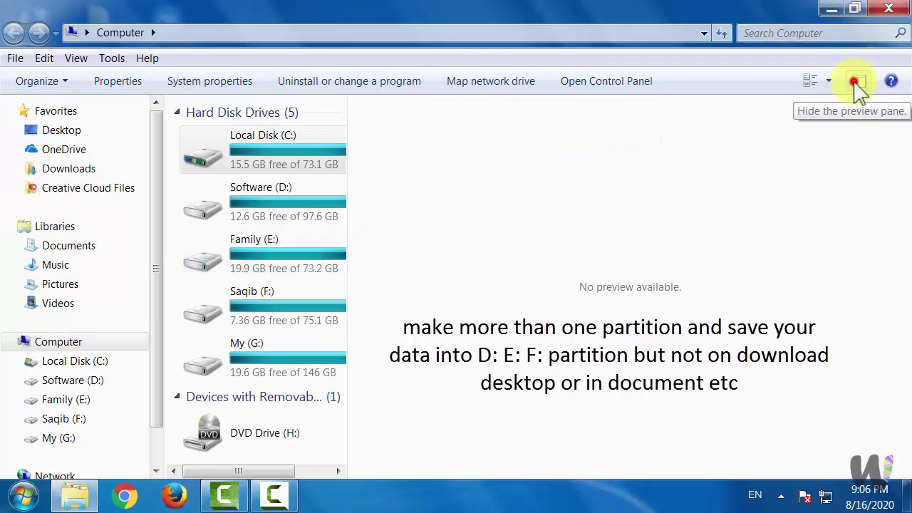
Hide the navigation pane of the Computer window and show it again
{"action": "left_click", "coordinate": [32, 83]}
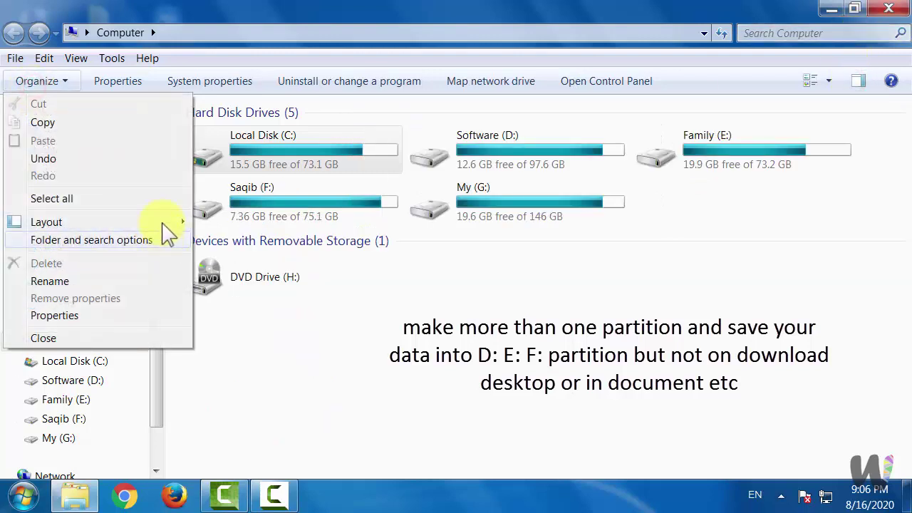
{"action": "mouse_move", "coordinate": [168, 224]}
{"action": "left_click", "coordinate": [284, 282]}
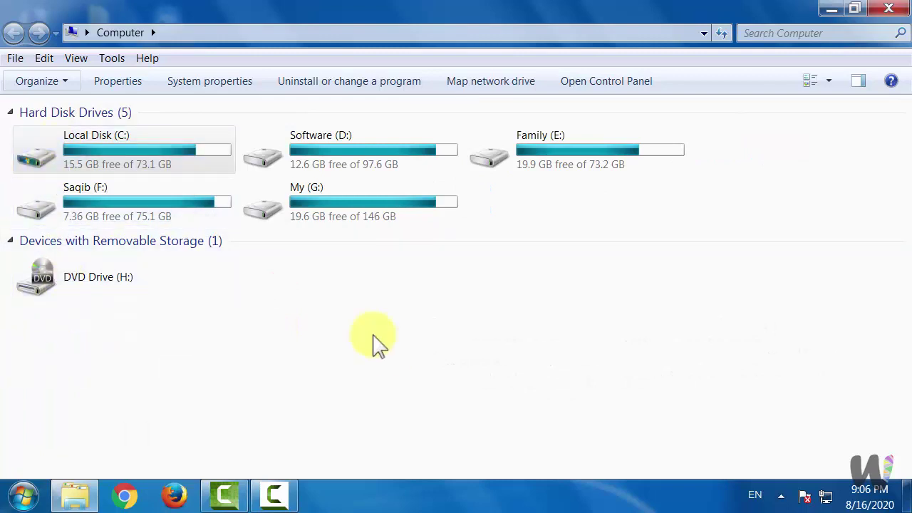
{"action": "left_click", "coordinate": [22, 82]}
{"action": "mouse_move", "coordinate": [153, 226]}
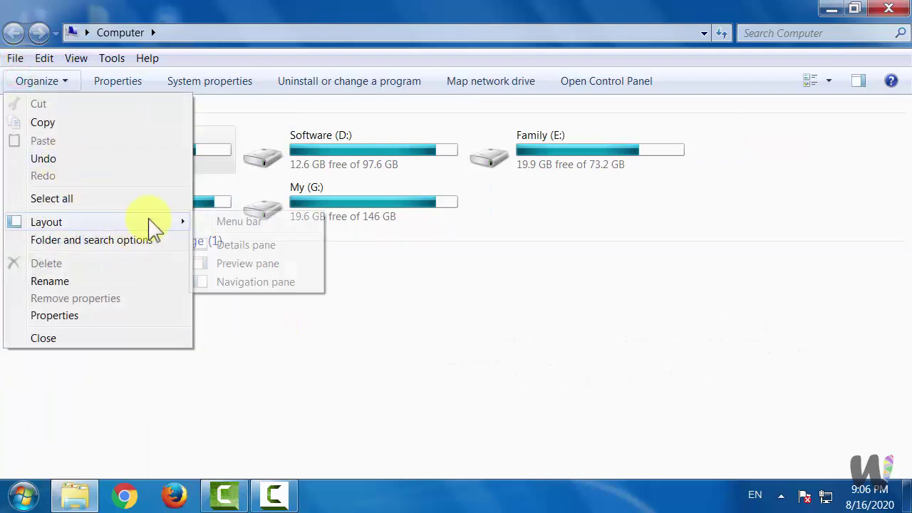
{"action": "left_click", "coordinate": [260, 282]}
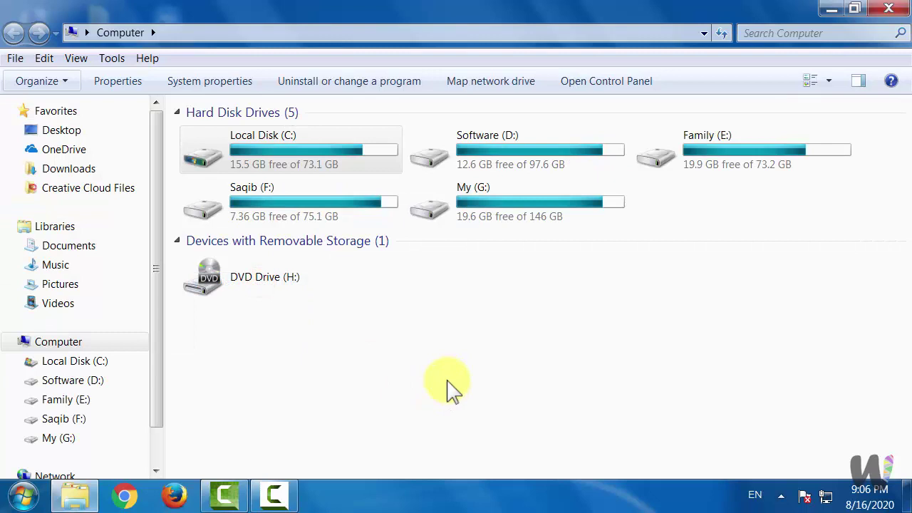
View the properties of Local Disk (C:) and the computer's system information, and return to the Computer view
{"action": "left_click", "coordinate": [134, 79]}
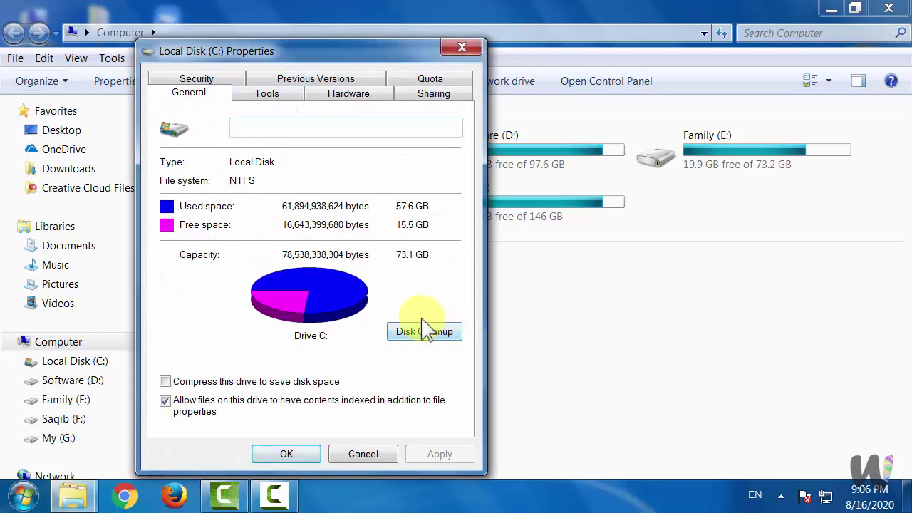
{"action": "left_click", "coordinate": [463, 46]}
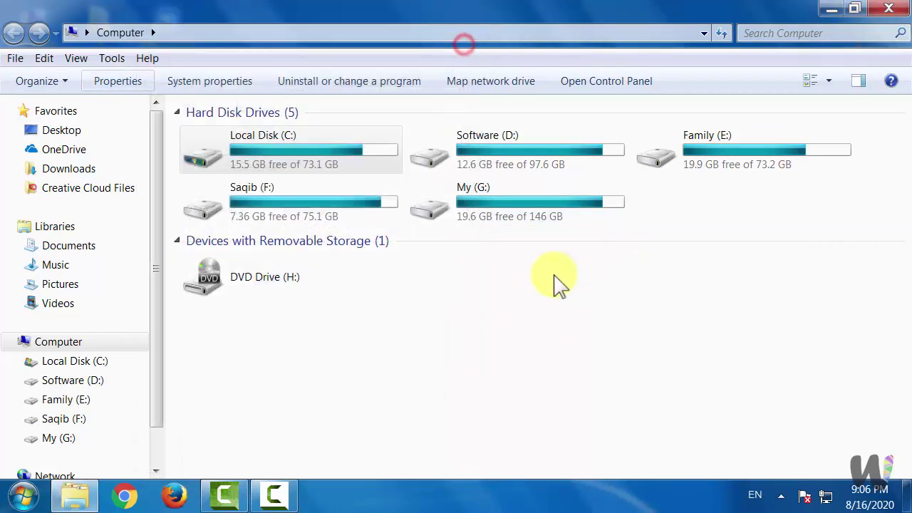
{"action": "left_click", "coordinate": [223, 80]}
{"action": "scroll", "coordinate": [531, 295], "scroll_direction": "down", "scroll_amount": 2}
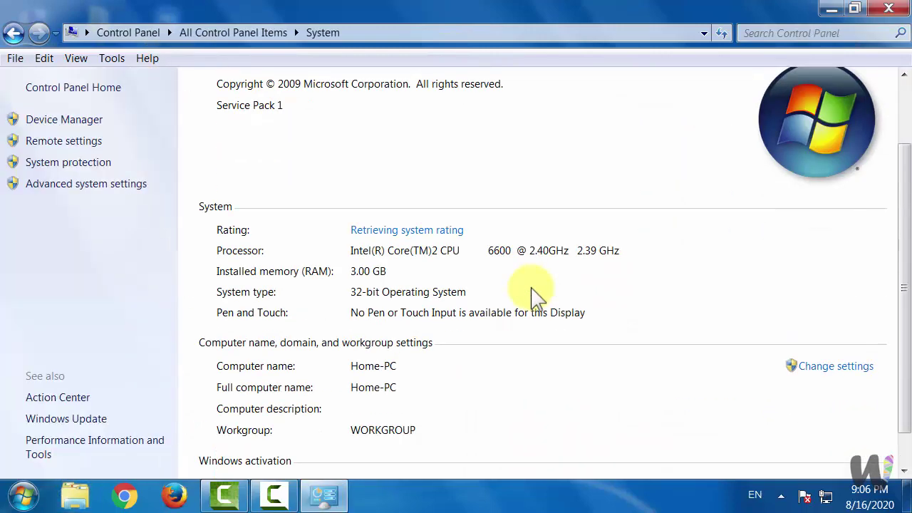
{"action": "scroll", "coordinate": [530, 295], "scroll_direction": "up", "scroll_amount": 2}
{"action": "scroll", "coordinate": [530, 295], "scroll_direction": "down", "scroll_amount": 2}
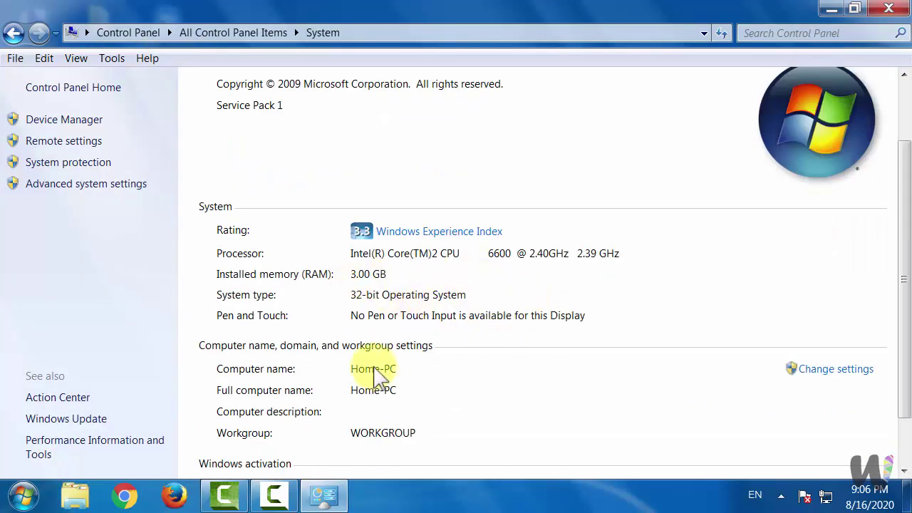
{"action": "left_click", "coordinate": [14, 32]}
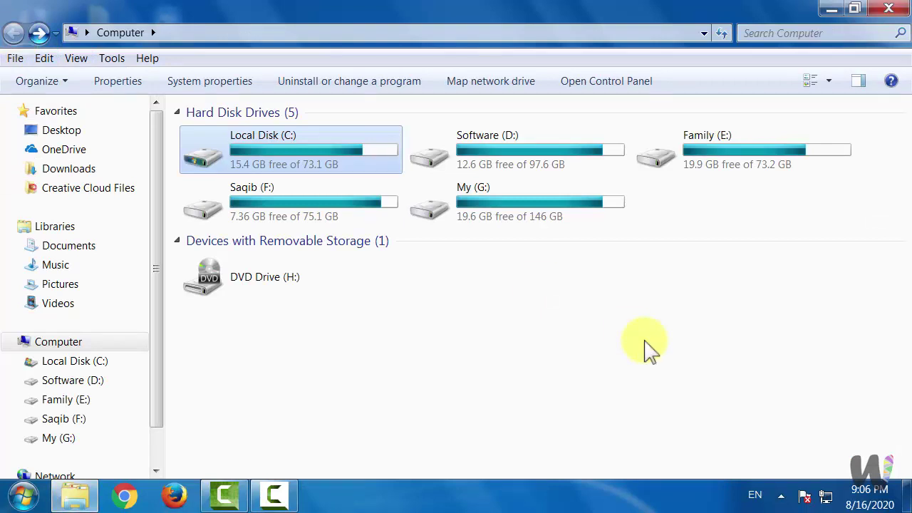
Look at the list of installed programs and return to the Computer view
{"action": "left_click", "coordinate": [371, 82]}
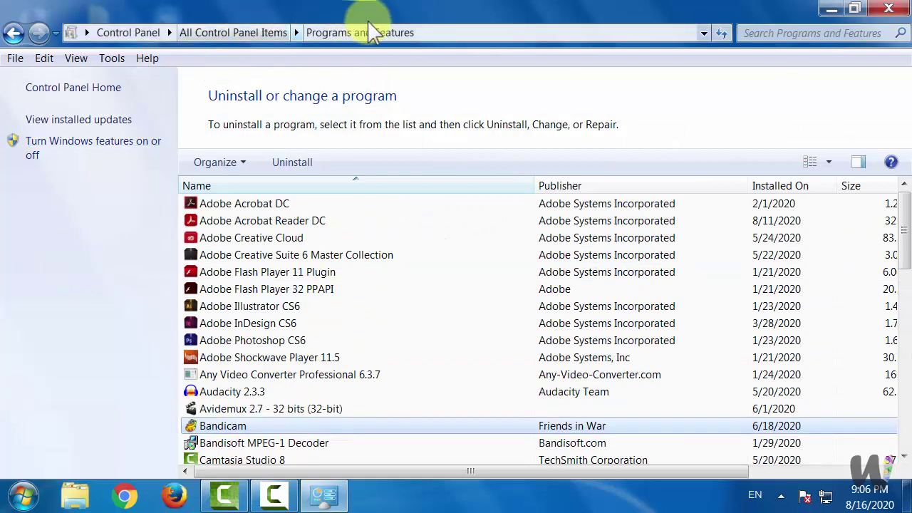
{"action": "left_click", "coordinate": [13, 33]}
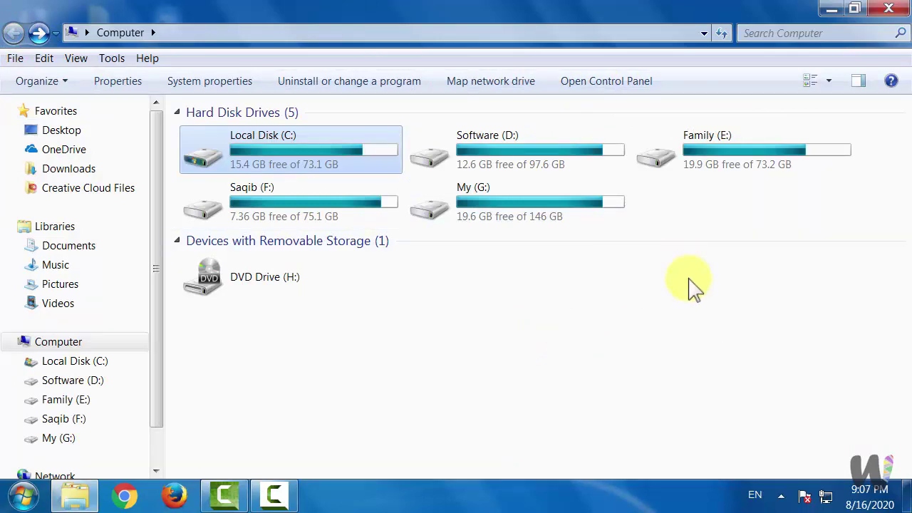
Close the Computer window and open the old folder inside the Only Jobs desktop folder
{"action": "left_click", "coordinate": [888, 8]}
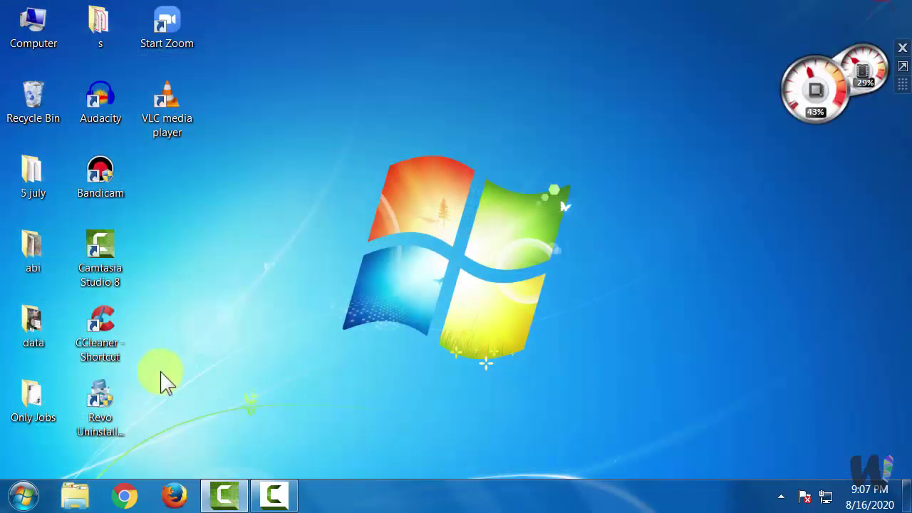
{"action": "double_click", "coordinate": [33, 403]}
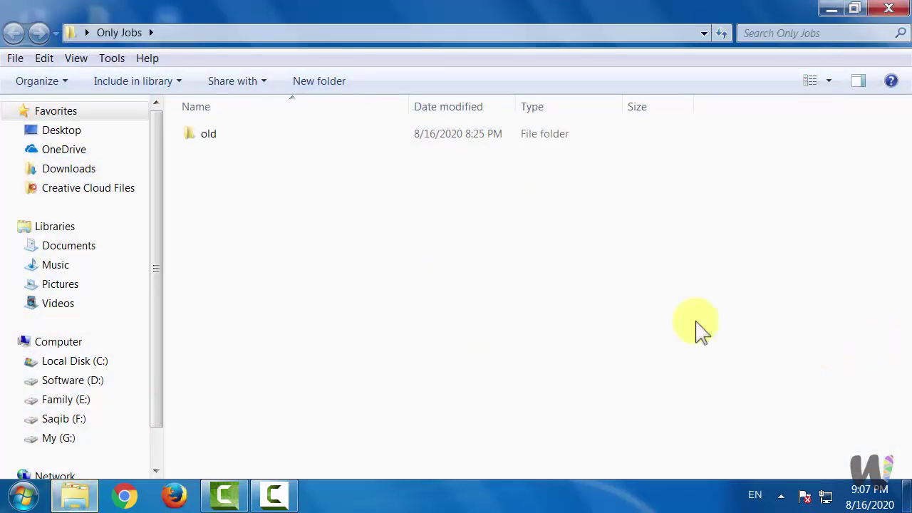
{"action": "double_click", "coordinate": [359, 135]}
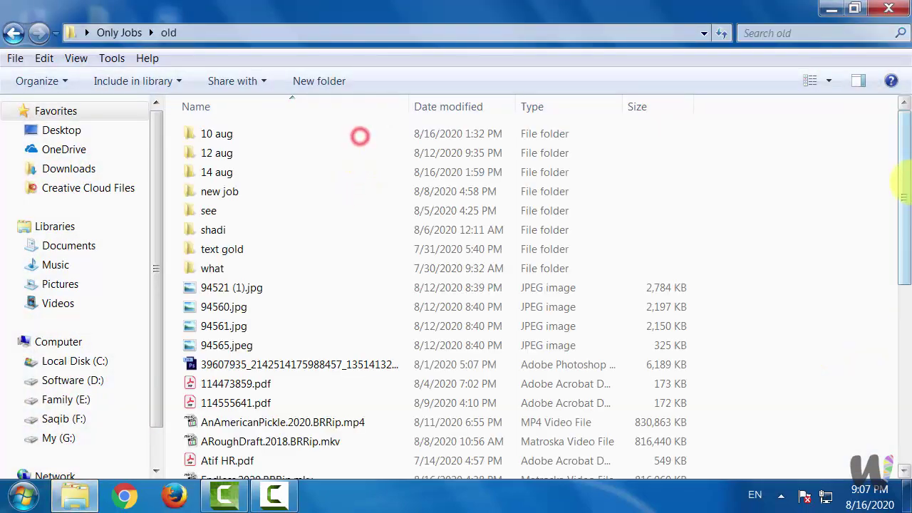
Switch the view of the old folder to List
{"action": "right_click", "coordinate": [748, 170]}
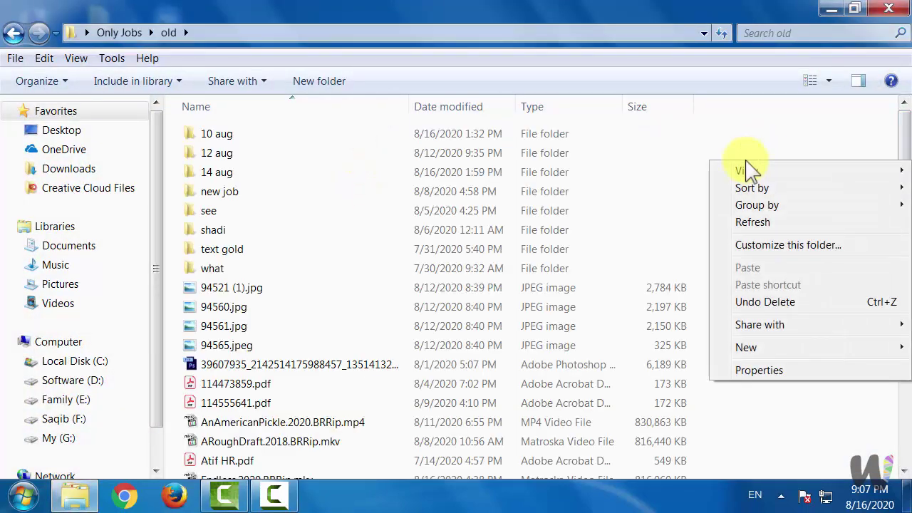
{"action": "left_click", "coordinate": [829, 86]}
{"action": "mouse_move", "coordinate": [779, 167]}
{"action": "left_mouse_down"}
{"action": "mouse_move", "coordinate": [779, 50]}
{"action": "mouse_move", "coordinate": [776, 260]}
{"action": "mouse_move", "coordinate": [779, 167]}
{"action": "left_mouse_up"}
{"action": "right_click", "coordinate": [708, 163]}
{"action": "mouse_move", "coordinate": [722, 173]}
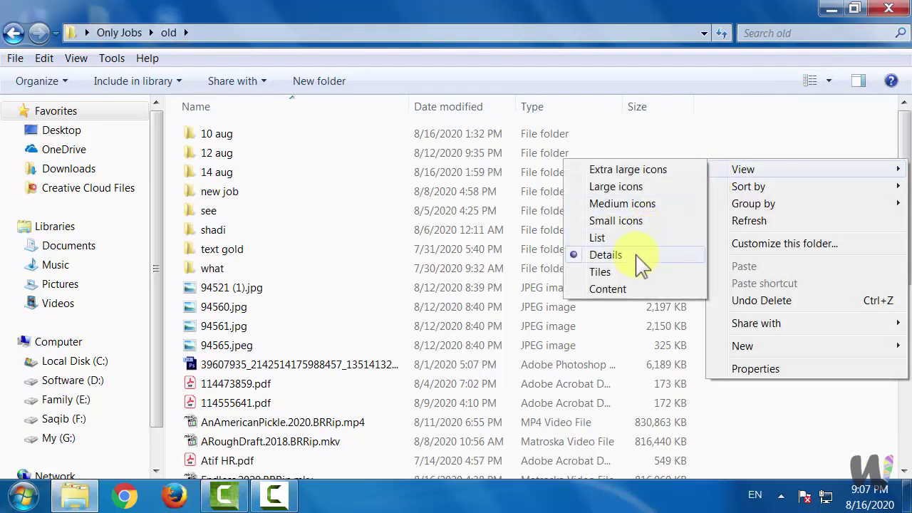
{"action": "left_click", "coordinate": [632, 238]}
Display the items in the old folder as medium icons, and switch back to the Details view
{"action": "right_click", "coordinate": [761, 193]}
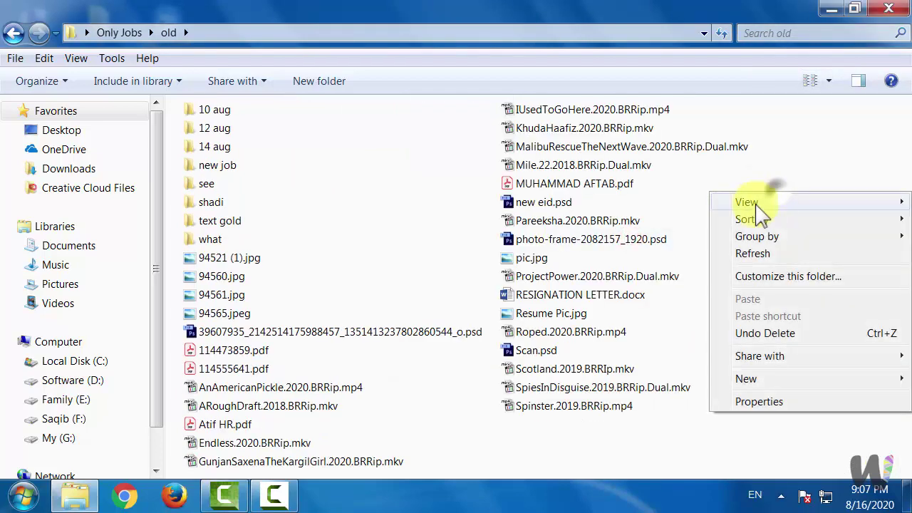
{"action": "mouse_move", "coordinate": [757, 209]}
{"action": "left_click", "coordinate": [663, 236]}
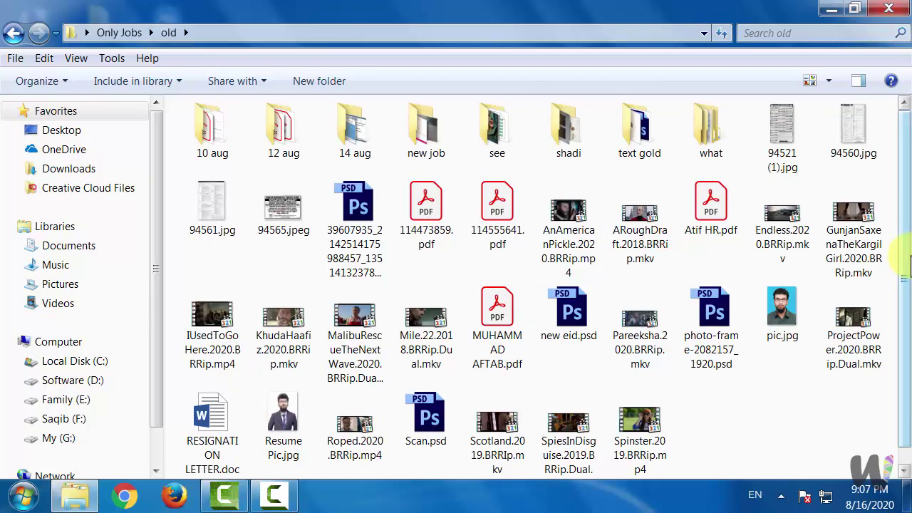
{"action": "right_click", "coordinate": [759, 188]}
{"action": "mouse_move", "coordinate": [760, 200]}
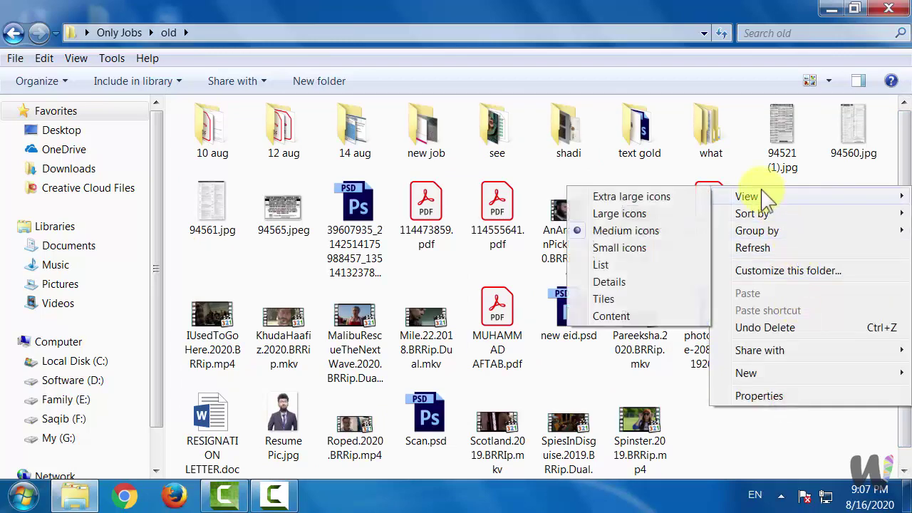
{"action": "left_click", "coordinate": [641, 281]}
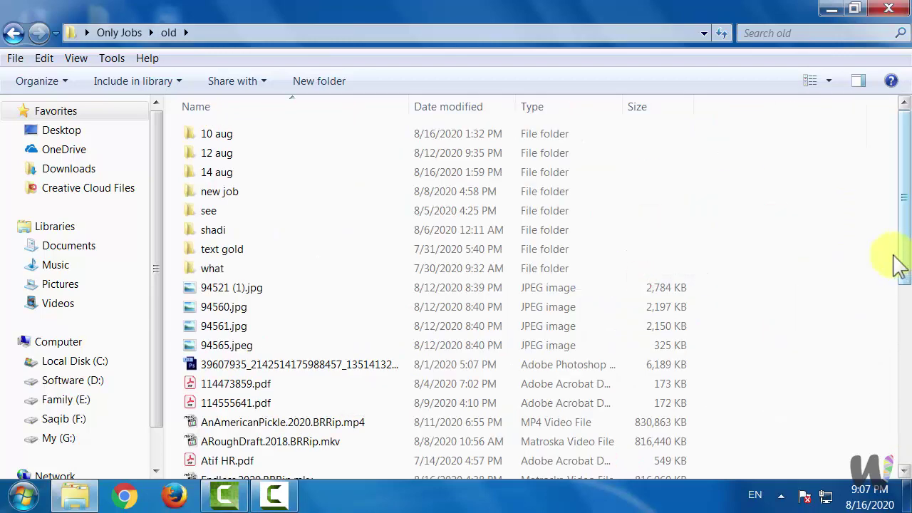
Sort the contents of the old folder by type and look through the sorted files
{"action": "right_click", "coordinate": [753, 181]}
{"action": "mouse_move", "coordinate": [751, 209]}
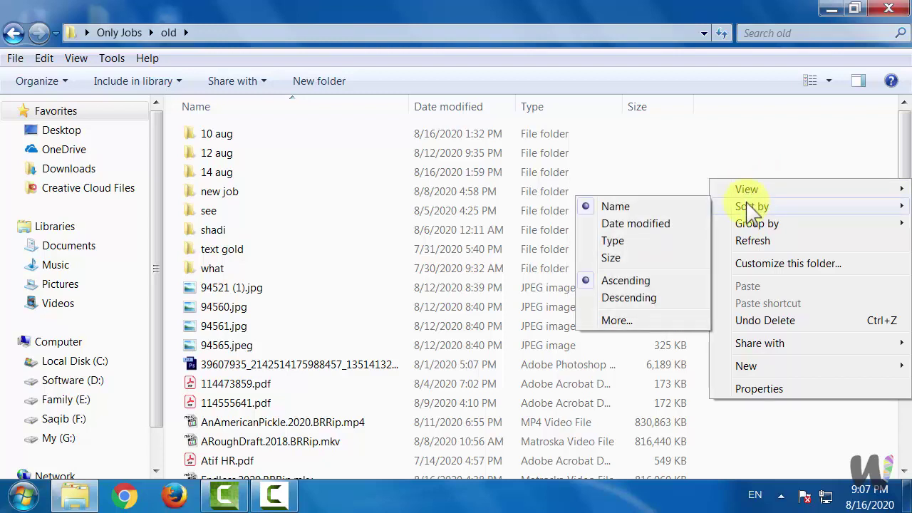
{"action": "left_click", "coordinate": [643, 242]}
{"action": "scroll", "coordinate": [898, 182], "scroll_direction": "down", "scroll_amount": 2}
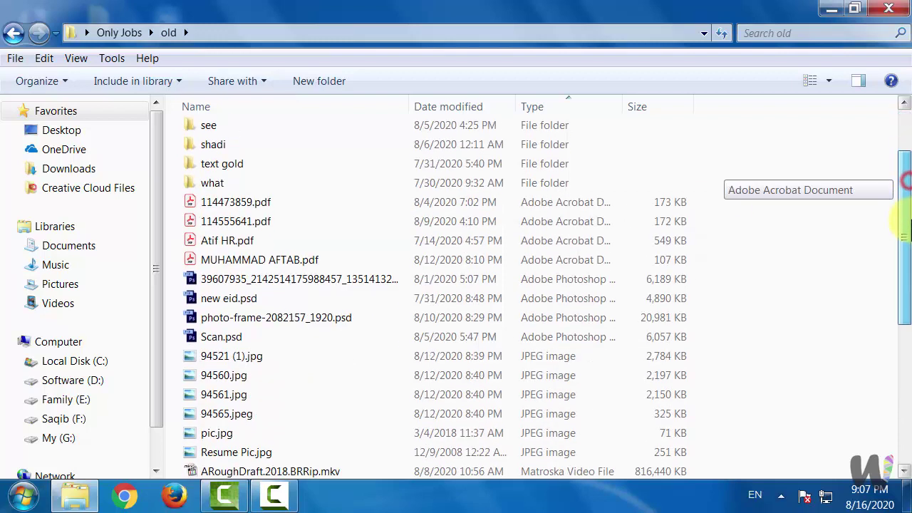
{"action": "scroll", "coordinate": [903, 285], "scroll_direction": "down", "scroll_amount": 4}
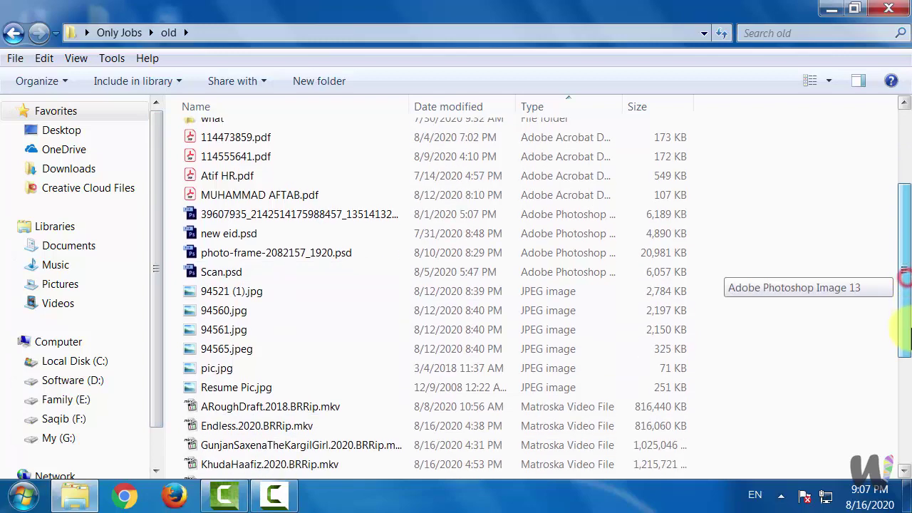
{"action": "left_click_drag", "start_coordinate": [900, 338], "coordinate": [902, 249]}
Group the contents of the old folder by type
{"action": "right_click", "coordinate": [735, 194]}
{"action": "mouse_move", "coordinate": [772, 245]}
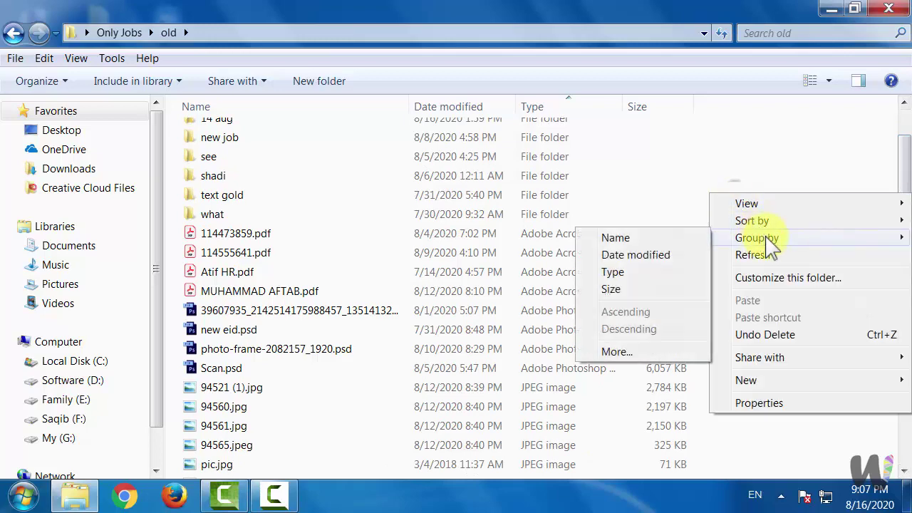
{"action": "left_click", "coordinate": [643, 284]}
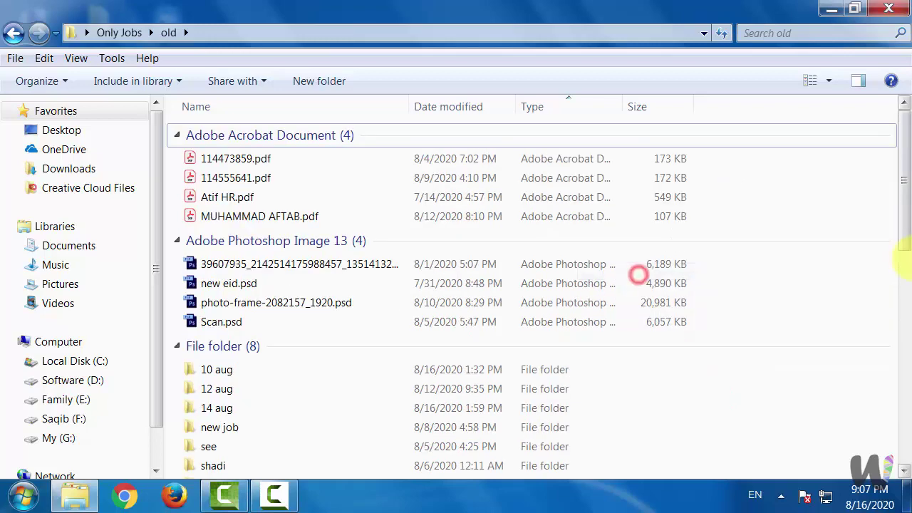
Collapse all type groups in the old folder
{"action": "left_click", "coordinate": [305, 142]}
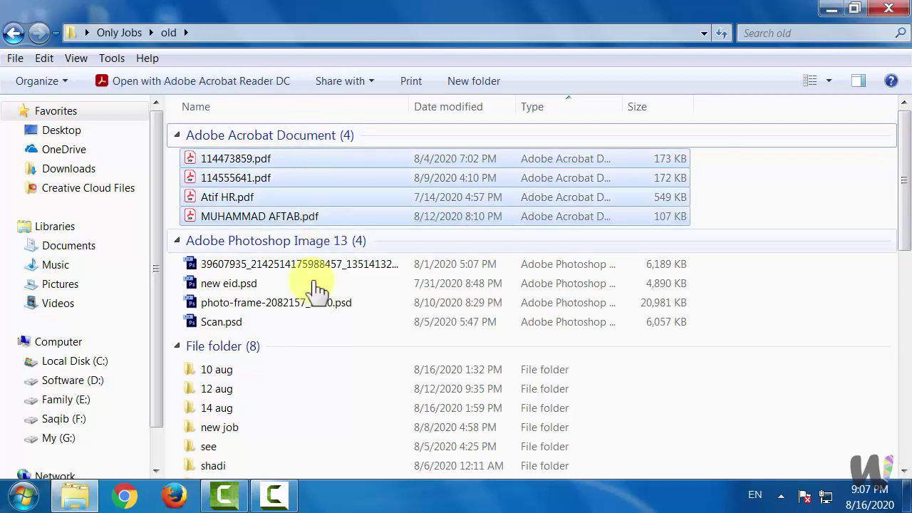
{"action": "right_click", "coordinate": [784, 193]}
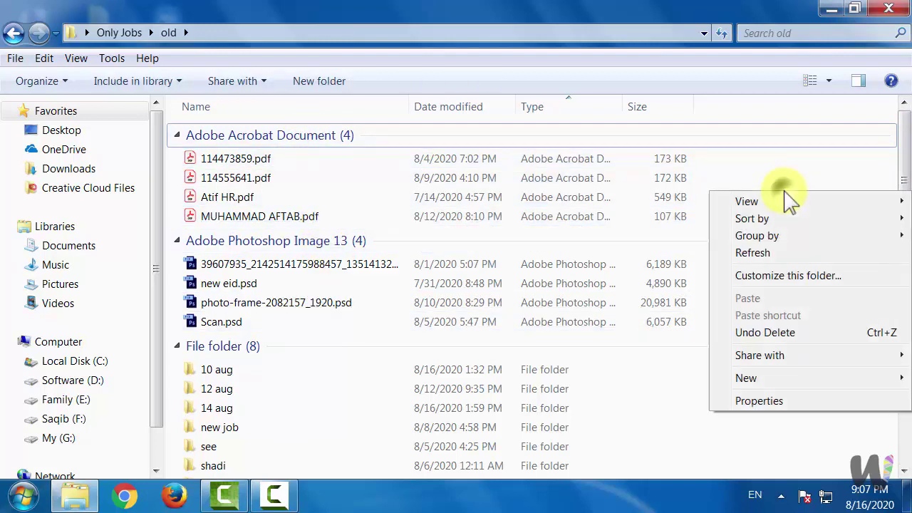
{"action": "mouse_move", "coordinate": [788, 202]}
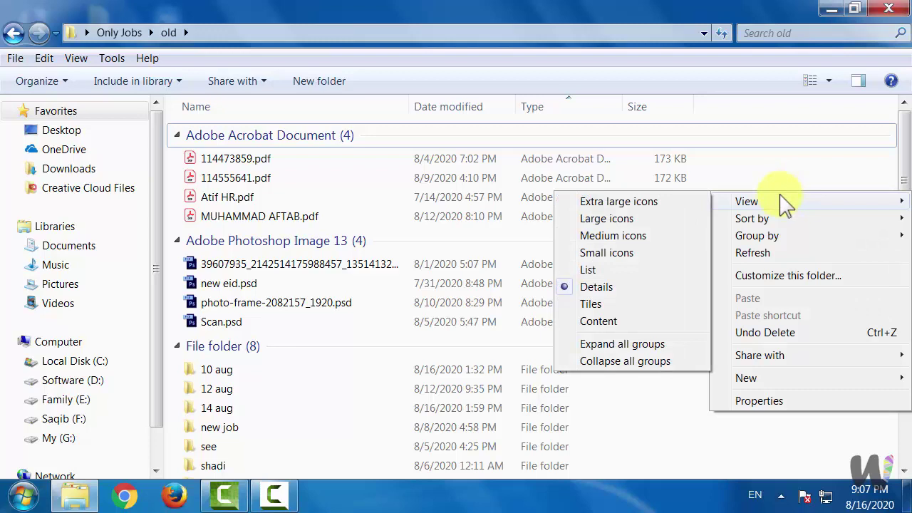
{"action": "left_click", "coordinate": [676, 363]}
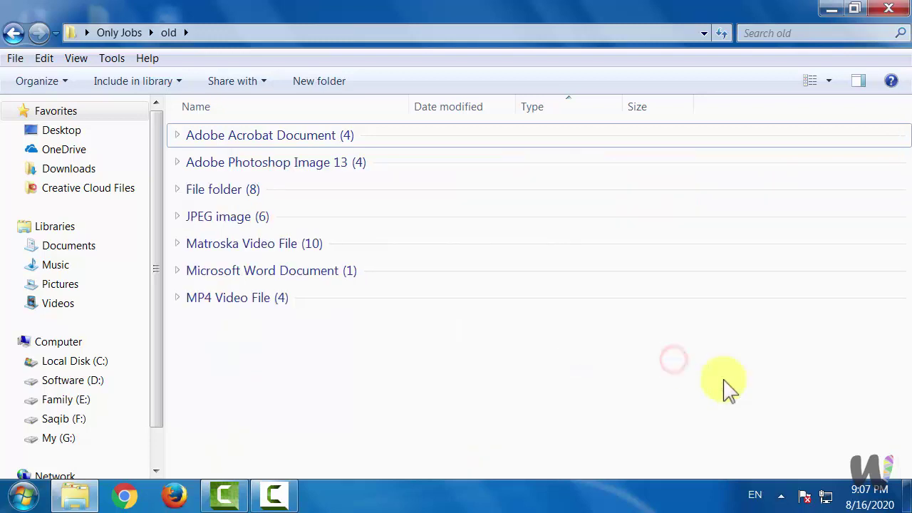
Expand all type groups in the old folder
{"action": "left_click", "coordinate": [176, 135]}
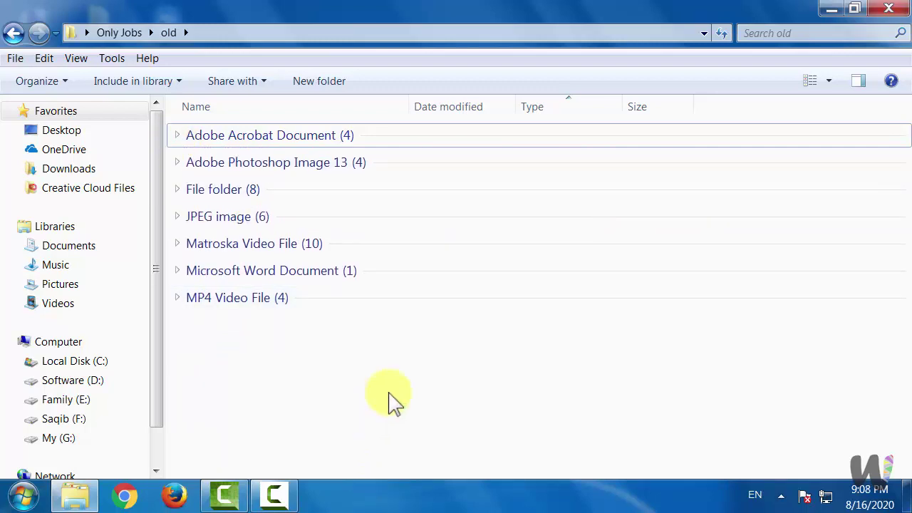
{"action": "right_click", "coordinate": [397, 373]}
{"action": "mouse_move", "coordinate": [507, 165]}
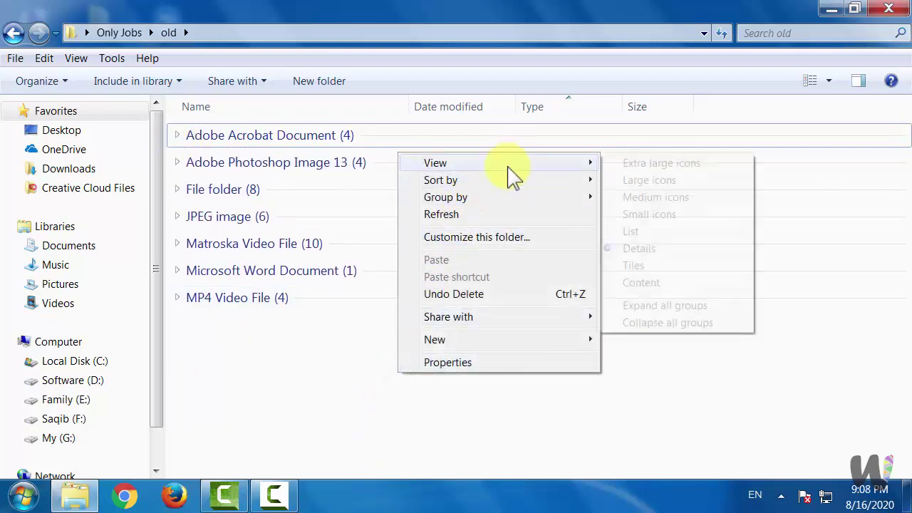
{"action": "left_click", "coordinate": [721, 309]}
Remove the grouping from the old folder by setting it to (None)
{"action": "right_click", "coordinate": [771, 187]}
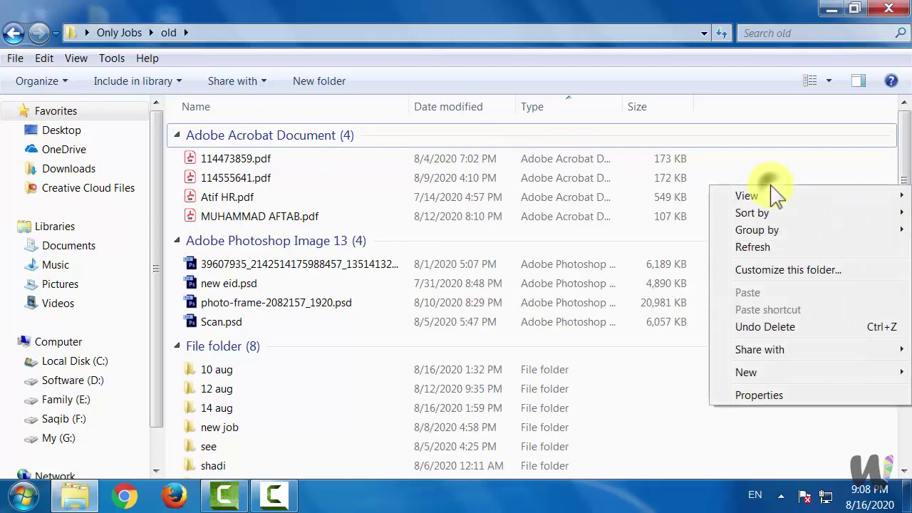
{"action": "mouse_move", "coordinate": [759, 230]}
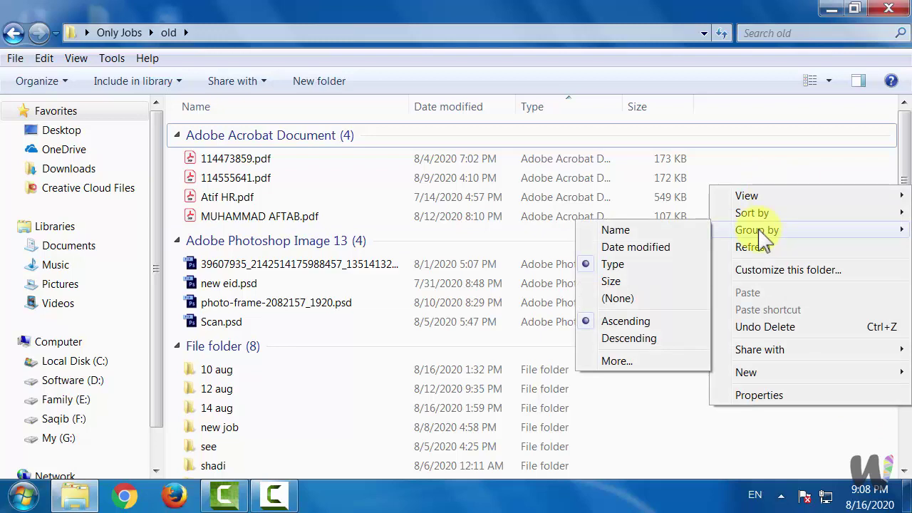
{"action": "left_click", "coordinate": [647, 297]}
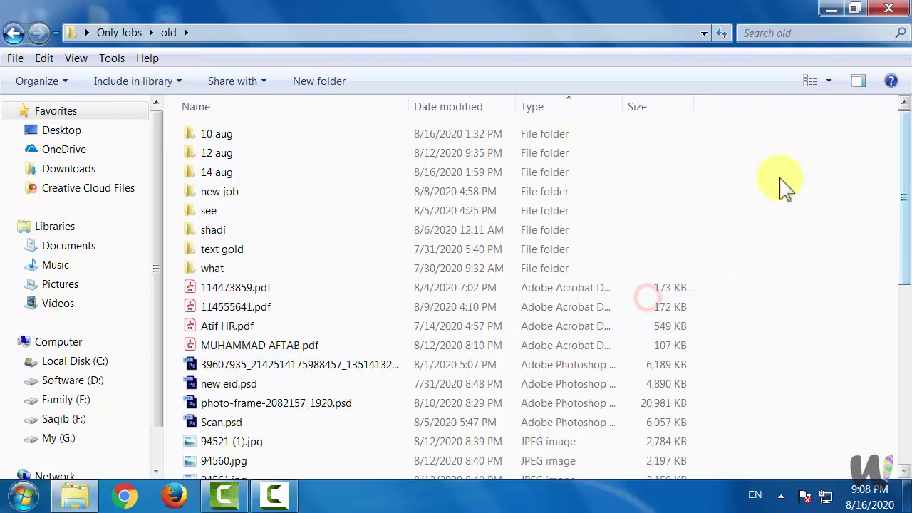
Review the item types that can be created in the old folder, and inspect the folder's general properties
{"action": "right_click", "coordinate": [759, 163]}
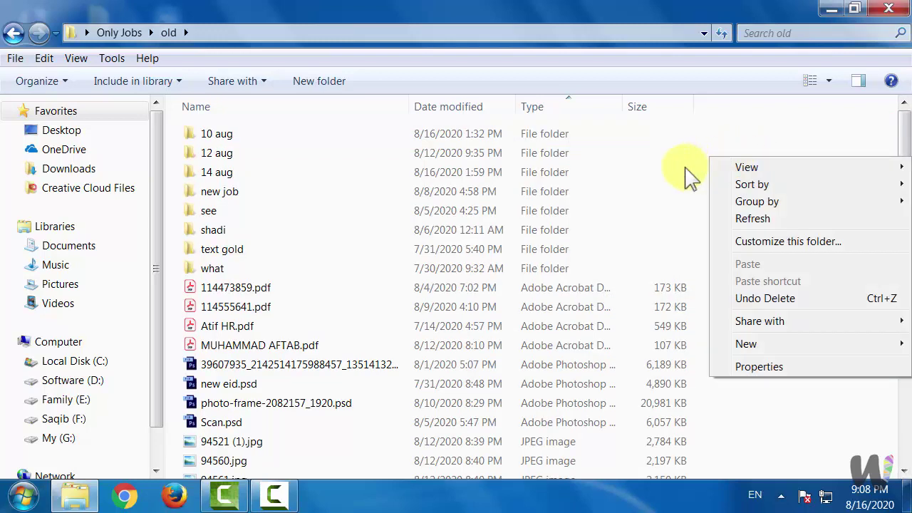
{"action": "mouse_move", "coordinate": [783, 352]}
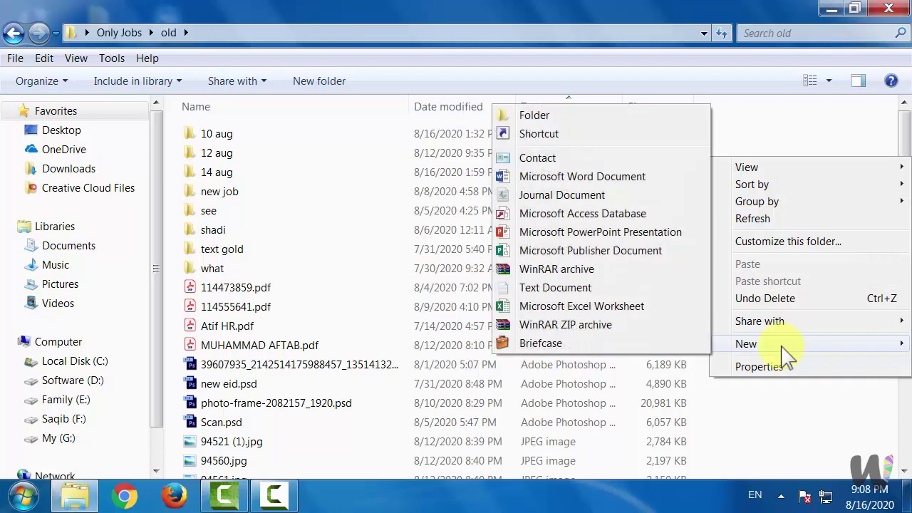
{"action": "mouse_move", "coordinate": [768, 326]}
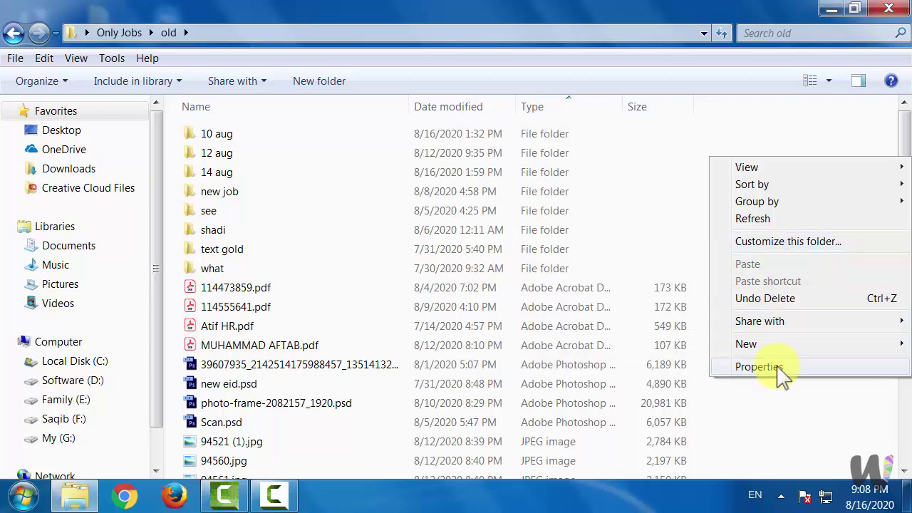
{"action": "left_click", "coordinate": [759, 367]}
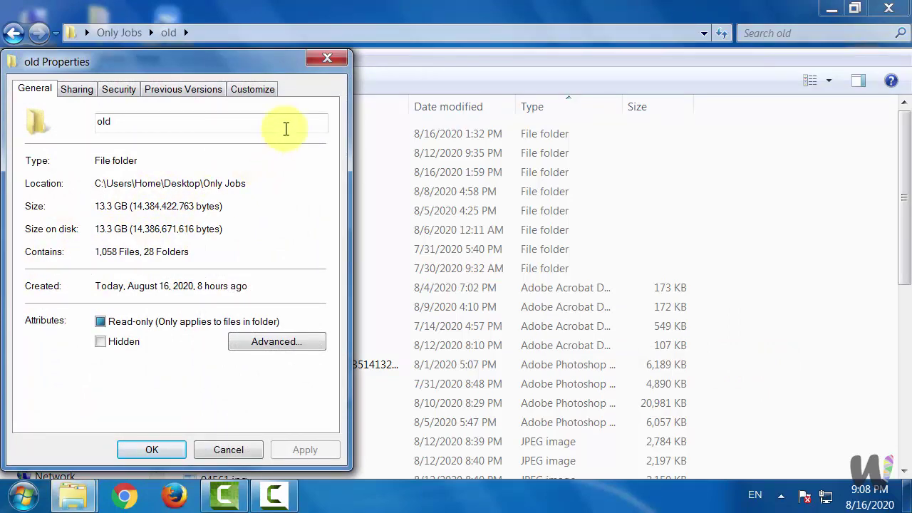
{"action": "left_click", "coordinate": [327, 58]}
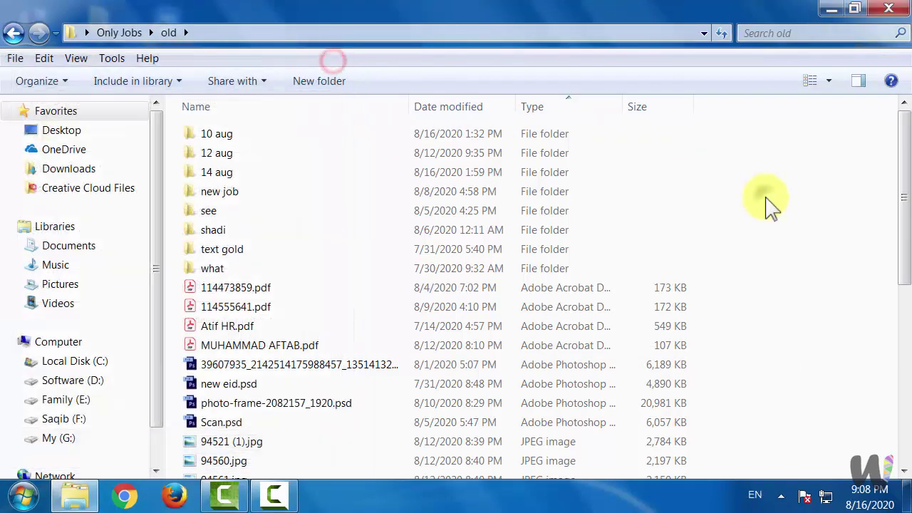
Look at the customization options for the old folder's type, picture and icon without changing them
{"action": "right_click", "coordinate": [769, 203]}
{"action": "left_click", "coordinate": [782, 285]}
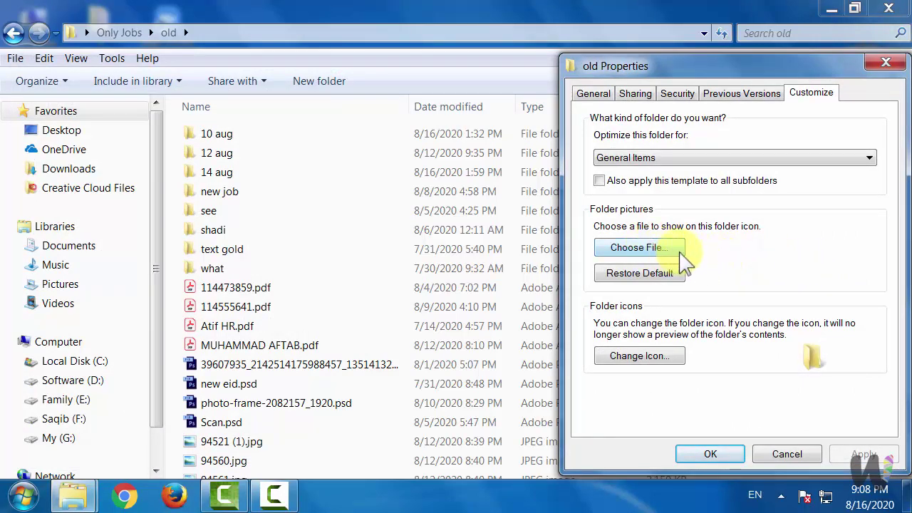
{"action": "left_click", "coordinate": [881, 61]}
Close the old folder's window and display the desktop items as large icons
{"action": "left_click", "coordinate": [895, 9]}
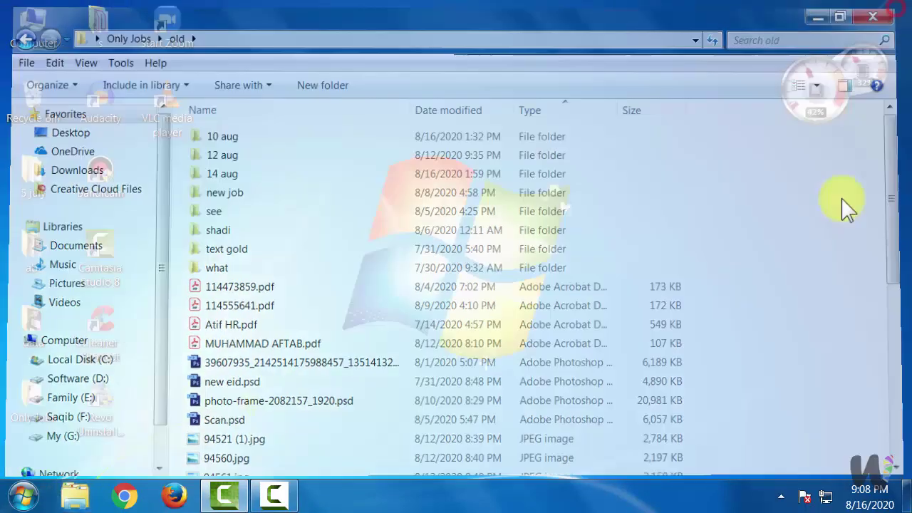
{"action": "right_click", "coordinate": [360, 127]}
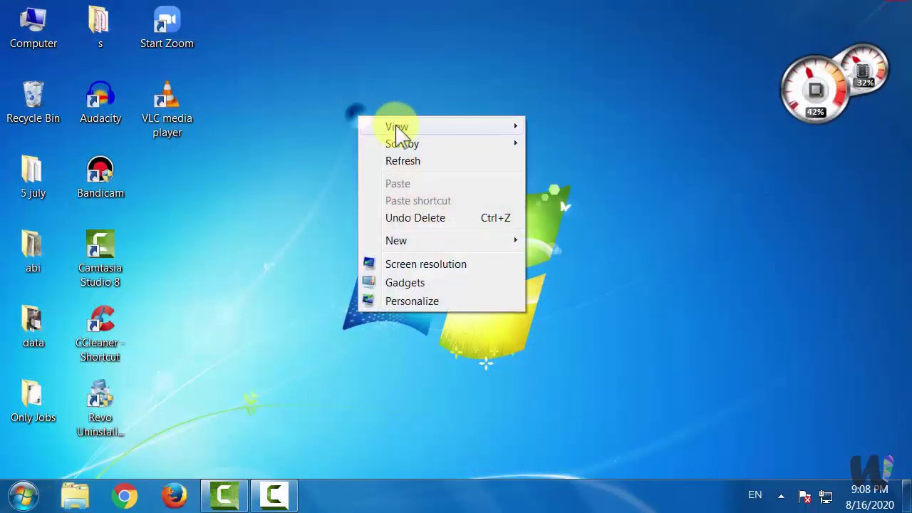
{"action": "mouse_move", "coordinate": [413, 127]}
{"action": "left_click", "coordinate": [601, 126]}
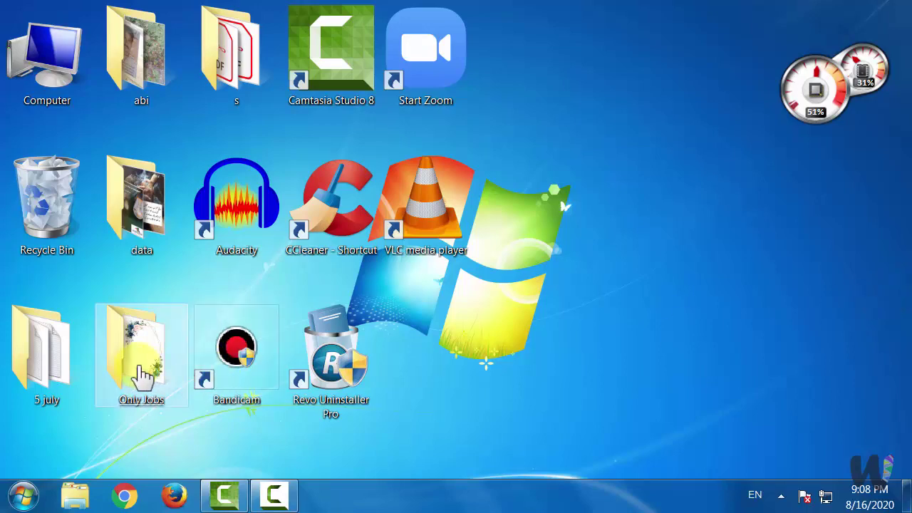
Open the Customize settings of the desktop folder Only Jobs, keeping the folder's icon in sight
{"action": "right_click", "coordinate": [141, 373]}
{"action": "left_click", "coordinate": [168, 468]}
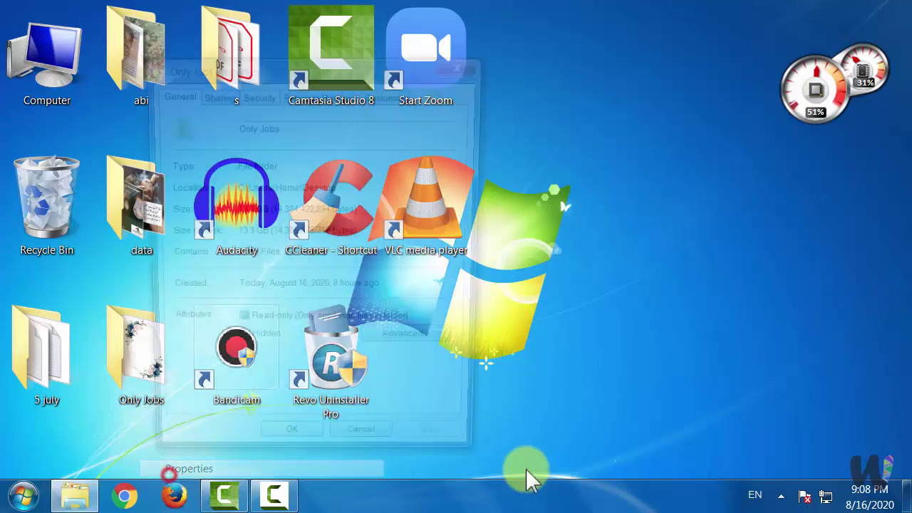
{"action": "left_click", "coordinate": [388, 93]}
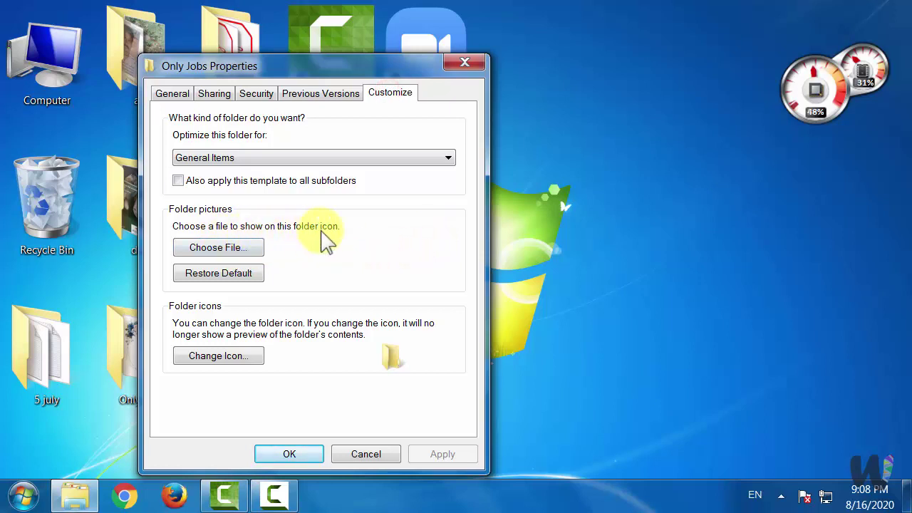
{"action": "left_click_drag", "start_coordinate": [321, 66], "coordinate": [563, 72]}
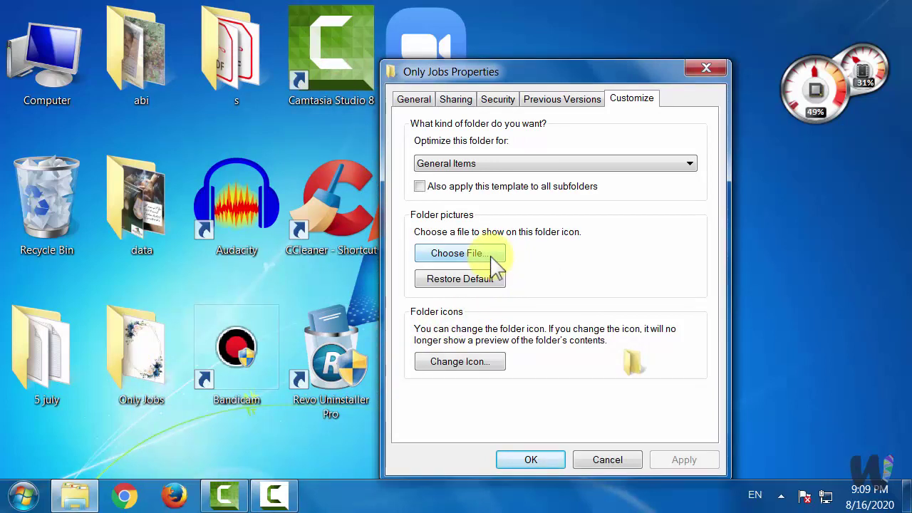
Apply the floral invitation image from the shadi folder inside old as the folder picture of Only Jobs
{"action": "left_click", "coordinate": [459, 253]}
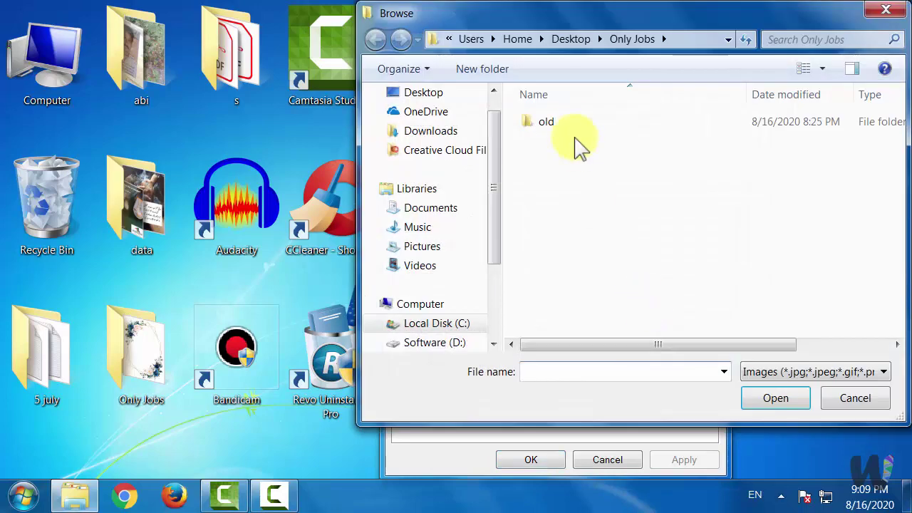
{"action": "left_click", "coordinate": [563, 121]}
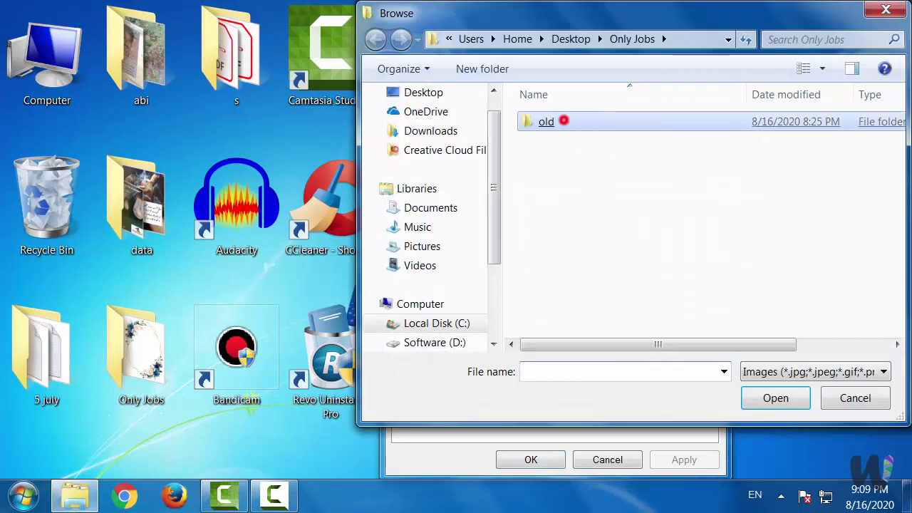
{"action": "double_click", "coordinate": [564, 121]}
{"action": "left_click_drag", "start_coordinate": [899, 106], "coordinate": [905, 127]}
{"action": "double_click", "coordinate": [641, 156]}
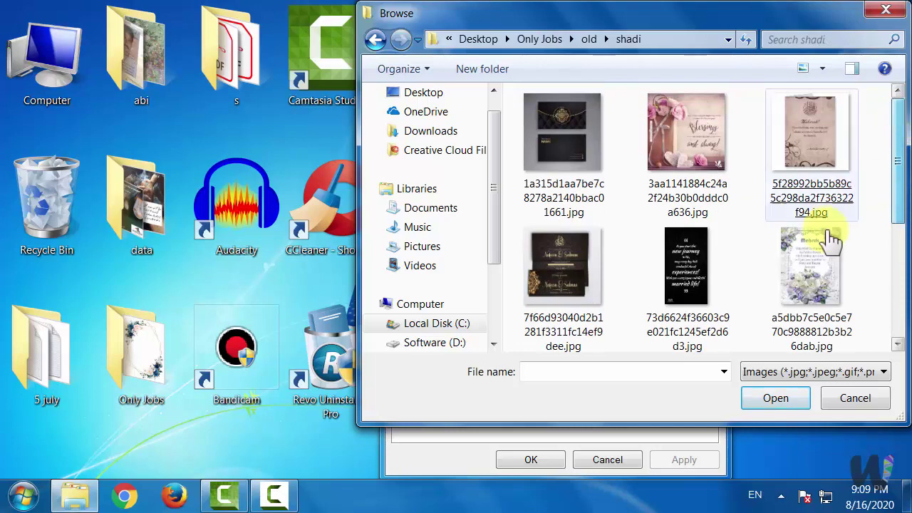
{"action": "left_click", "coordinate": [810, 278]}
{"action": "left_click", "coordinate": [775, 398]}
{"action": "left_click", "coordinate": [688, 460]}
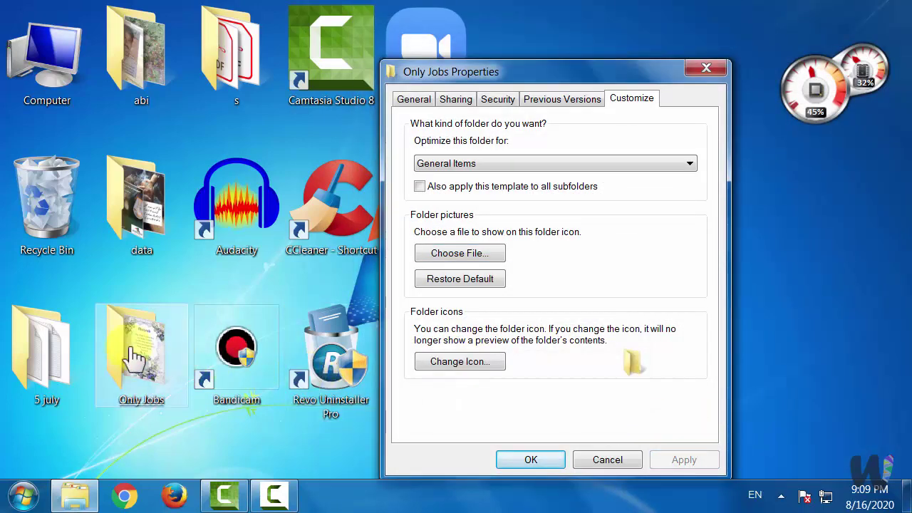
Replace the folder picture of Only Jobs with the black-and-white portrait from the old folder and confirm the properties
{"action": "left_click", "coordinate": [482, 254]}
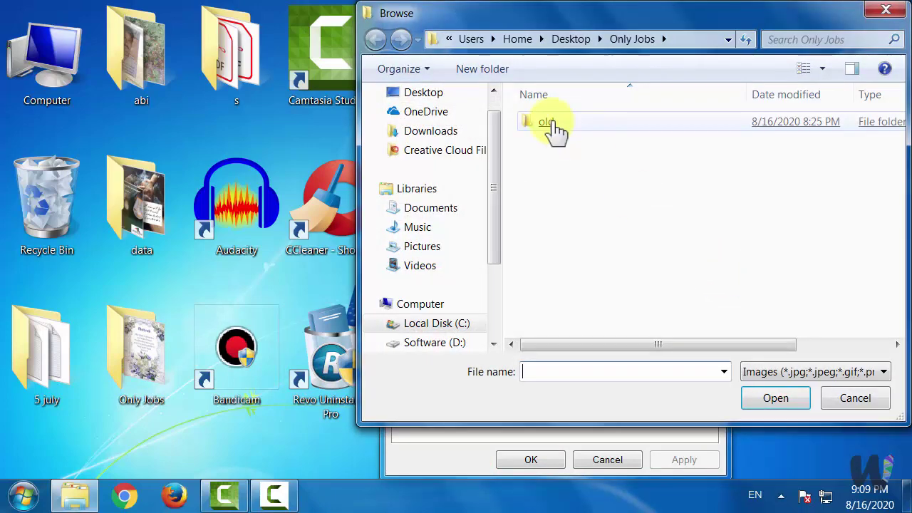
{"action": "double_click", "coordinate": [551, 126]}
{"action": "left_click_drag", "start_coordinate": [897, 107], "coordinate": [895, 171]}
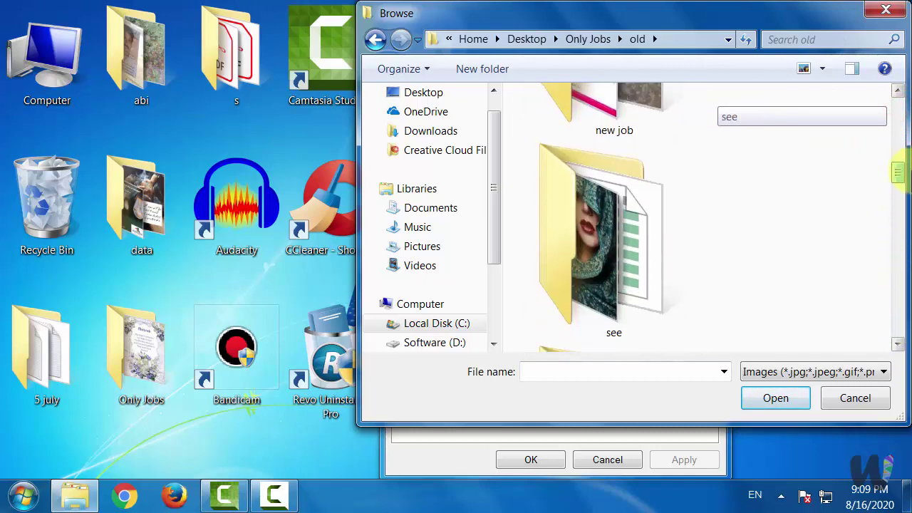
{"action": "left_click", "coordinate": [613, 299]}
{"action": "double_click", "coordinate": [618, 315]}
{"action": "left_click", "coordinate": [677, 461]}
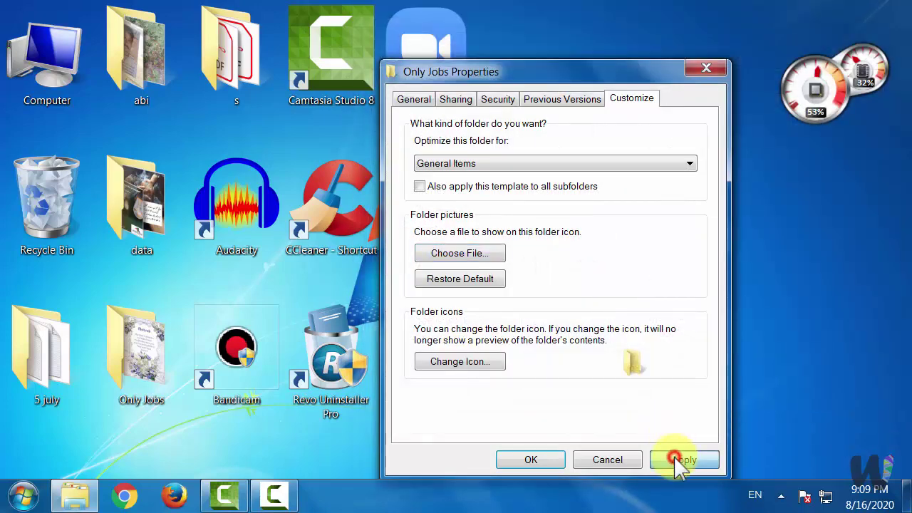
{"action": "left_click", "coordinate": [525, 462]}
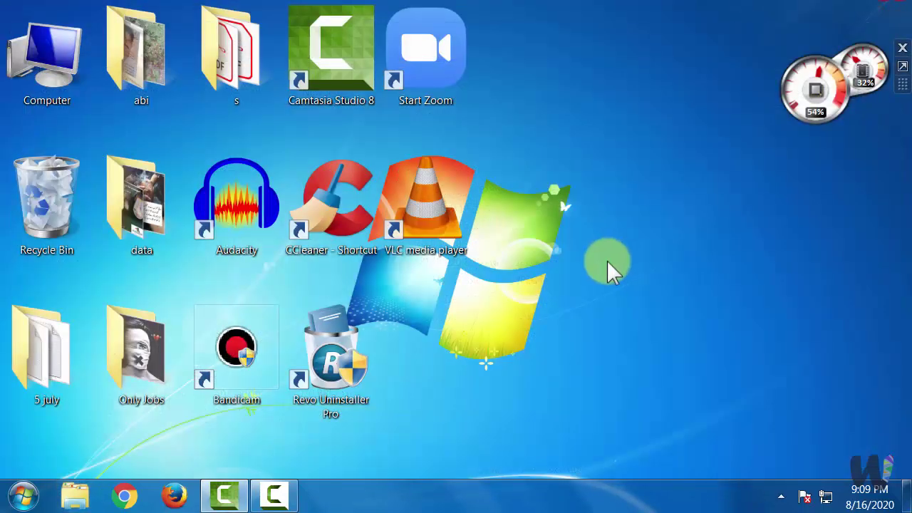
Launch WordPad with the Run command wordpad and enter the text "pakistan" in the blank document
{"action": "key", "text": "super+r"}
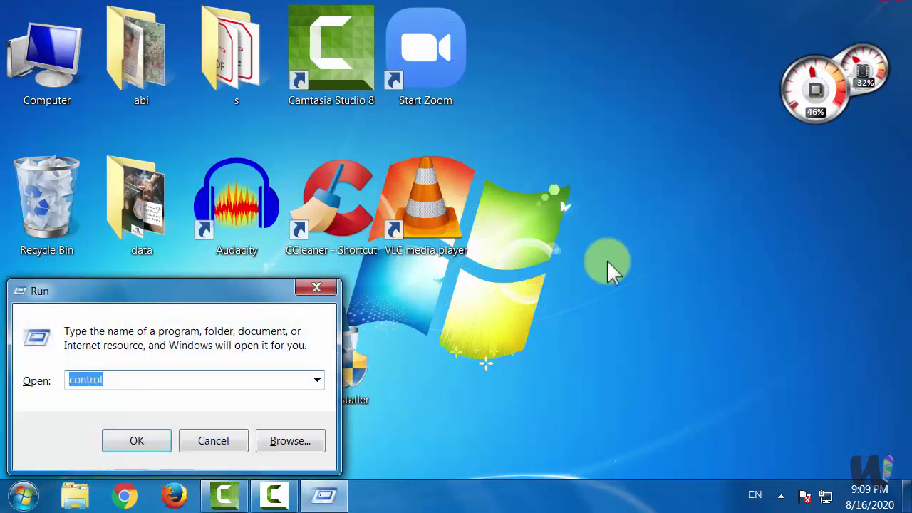
{"action": "type", "text": "w"}
{"action": "key", "text": "BackSpace"}
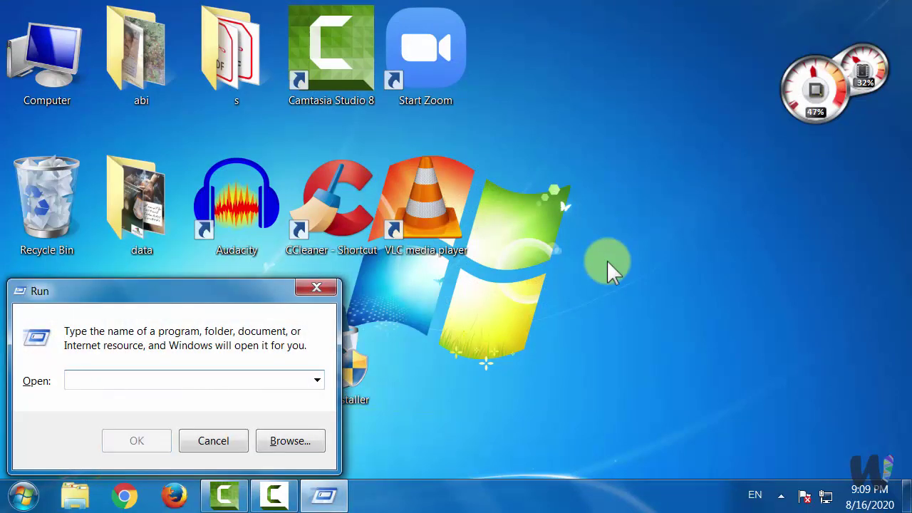
{"action": "type", "text": "worpad"}
{"action": "key", "text": "Return"}
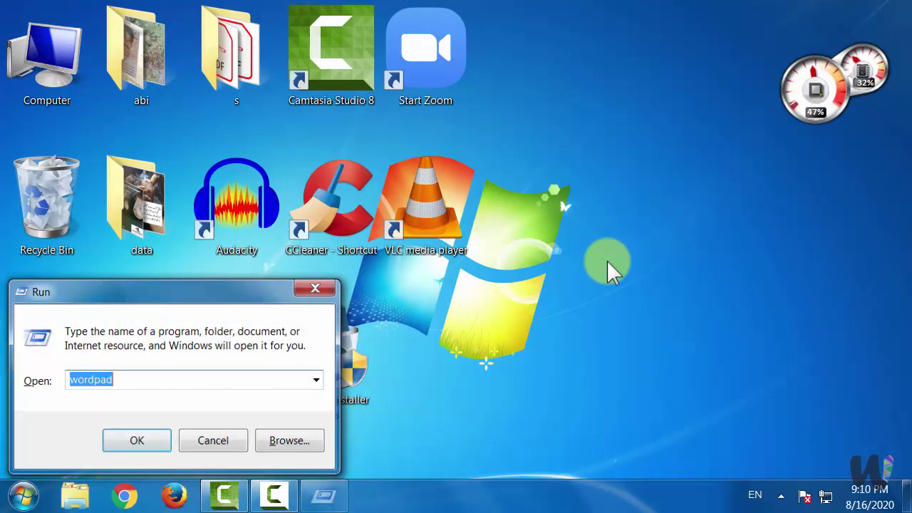
{"action": "type", "text": "pakistan"}
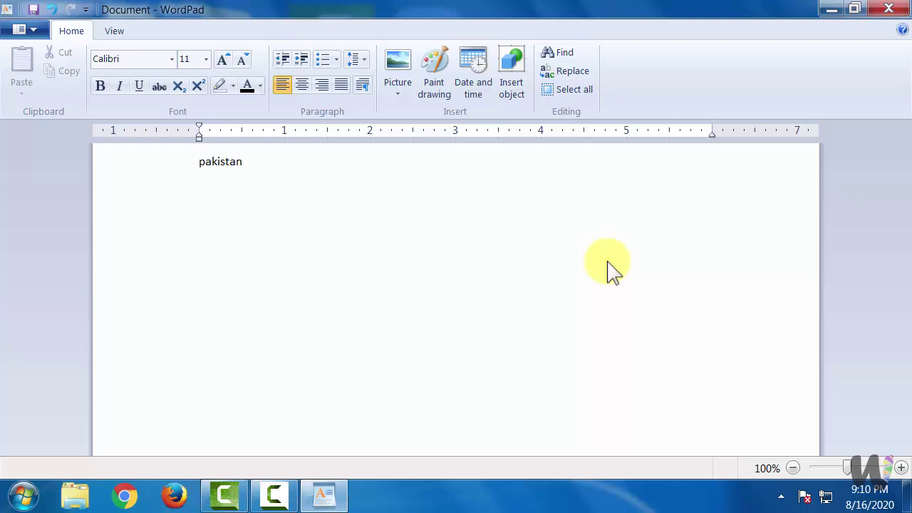
Save the WordPad document to the Desktop as "pak watan" in Rich Text Format and close WordPad
{"action": "key", "text": "ctrl+s"}
{"action": "left_click", "coordinate": [87, 118]}
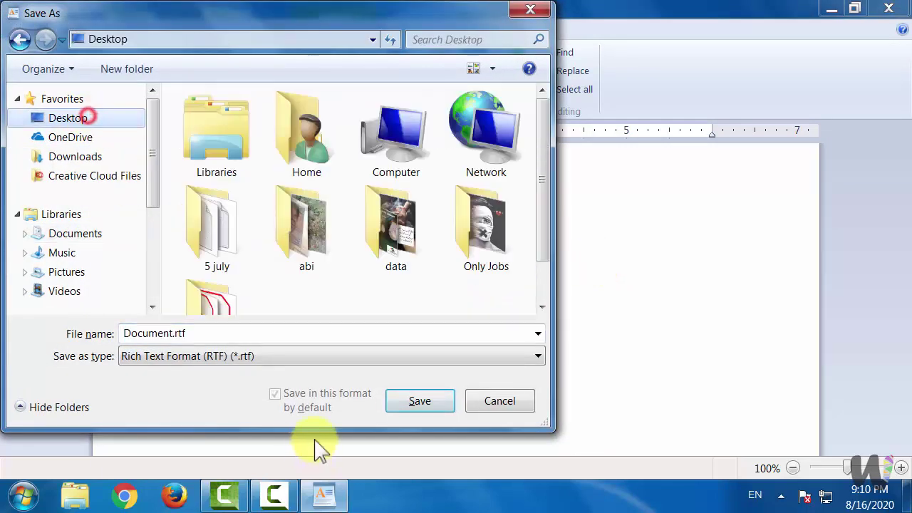
{"action": "double_click", "coordinate": [275, 334]}
{"action": "type", "text": "pak"}
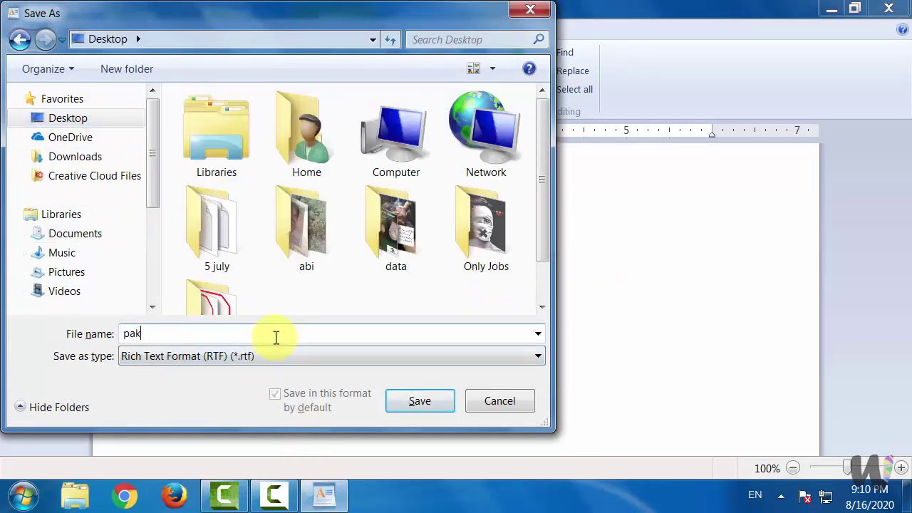
{"action": "type", "text": " watan"}
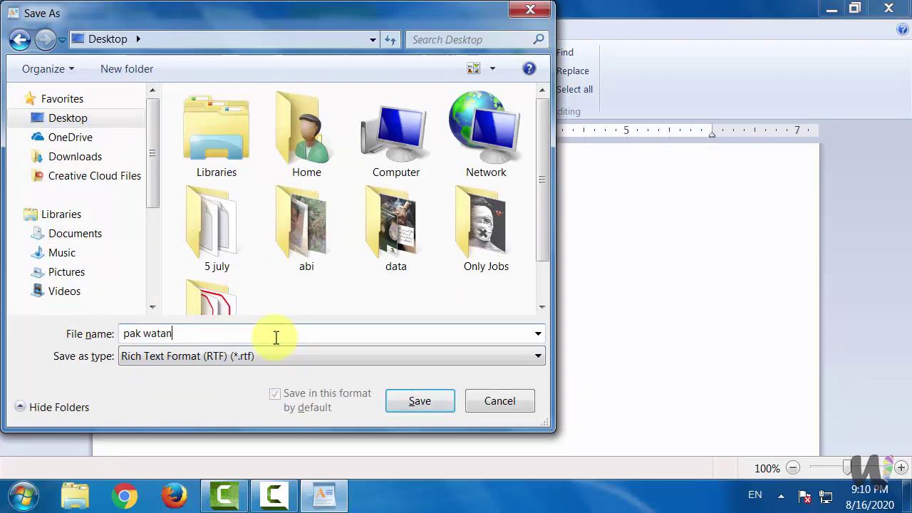
{"action": "key", "text": "Return"}
{"action": "left_click", "coordinate": [898, 12]}
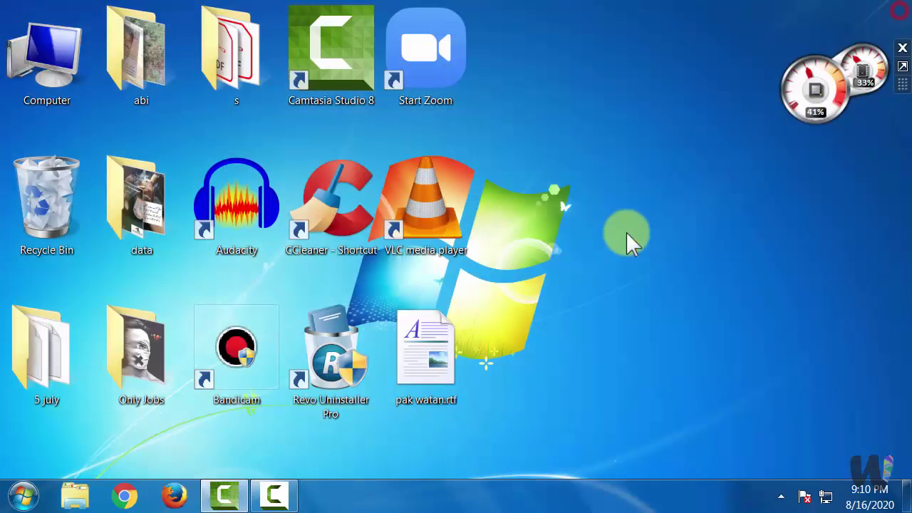
Set the Read-only attribute in the properties of the desktop file pak watan.rtf and confirm
{"action": "right_click", "coordinate": [438, 403]}
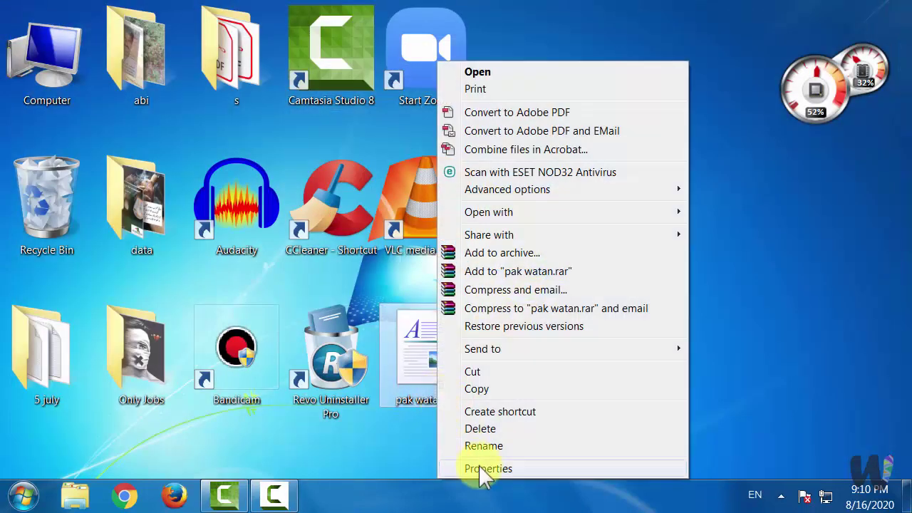
{"action": "left_click", "coordinate": [480, 468]}
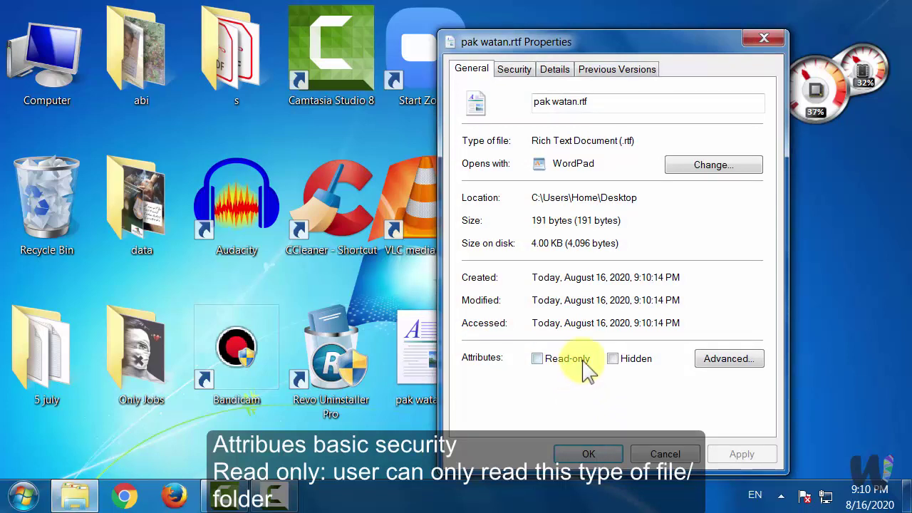
{"action": "left_click", "coordinate": [583, 361]}
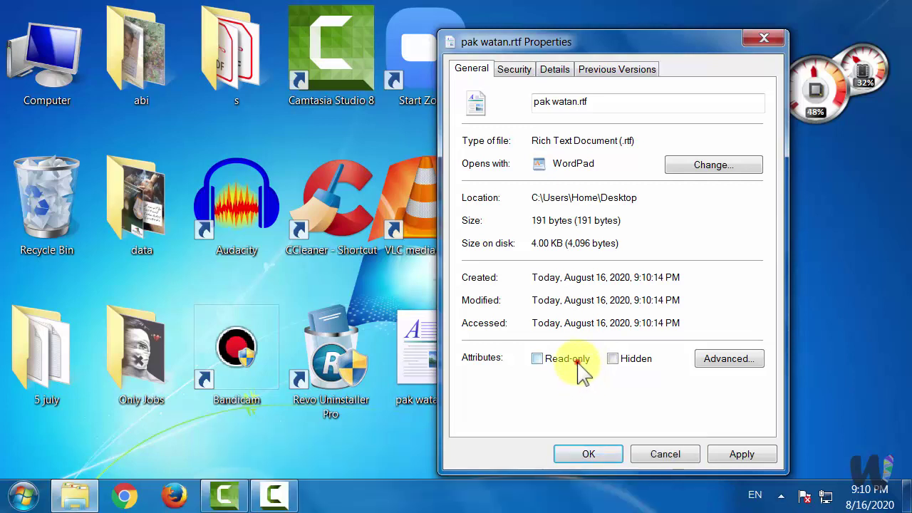
{"action": "left_click", "coordinate": [576, 360]}
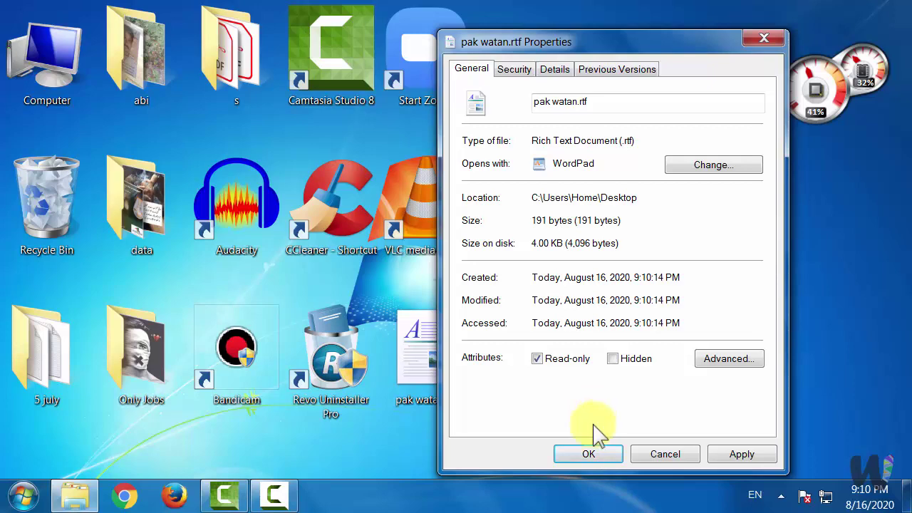
{"action": "left_click", "coordinate": [594, 453]}
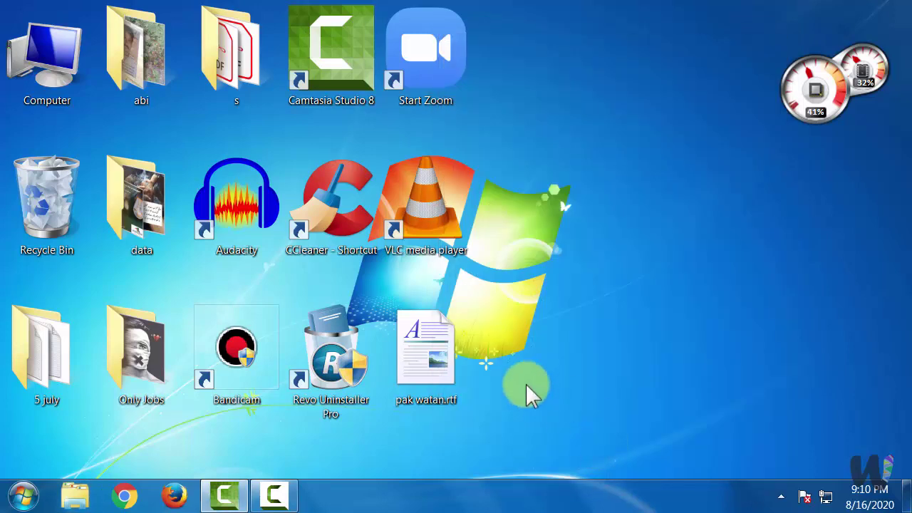
Add the line "we are united" to pak watan.rtf, try to save over the original, and close WordPad without saving
{"action": "key", "text": "Return"}
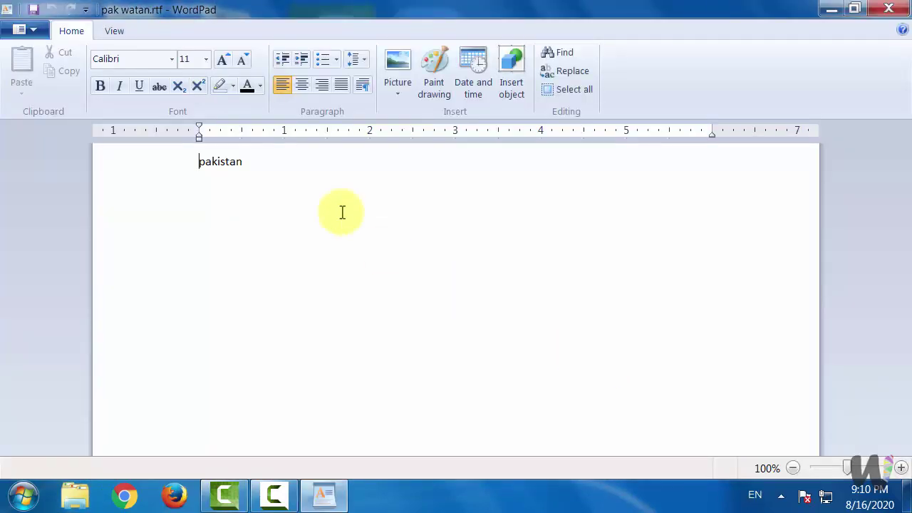
{"action": "left_click", "coordinate": [309, 183]}
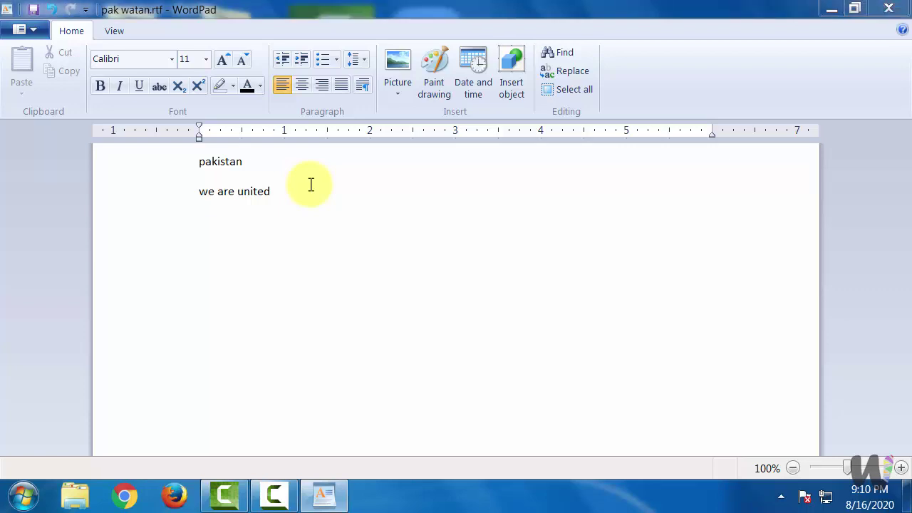
{"action": "key", "text": "F12"}
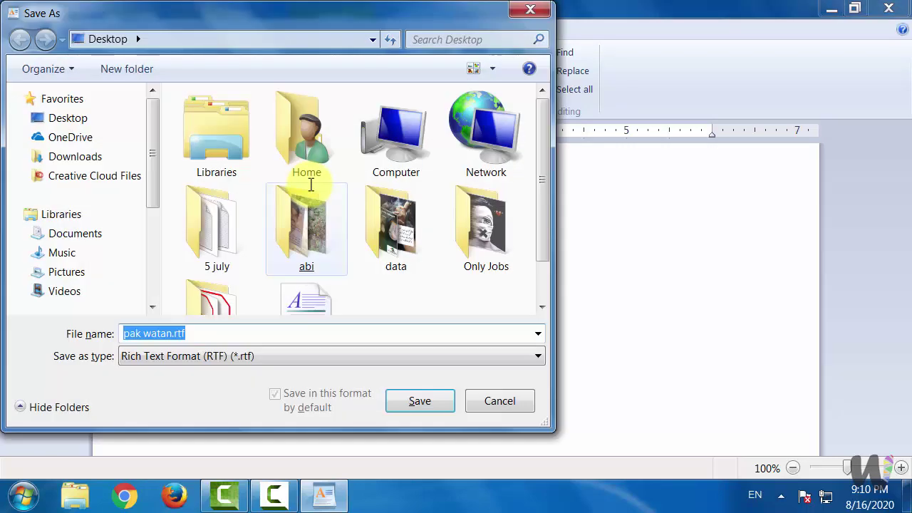
{"action": "left_click", "coordinate": [418, 401]}
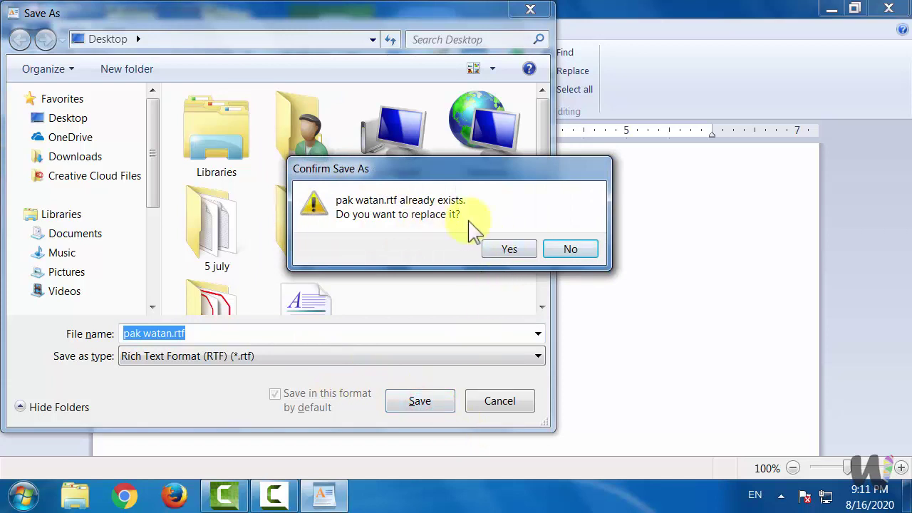
{"action": "left_click", "coordinate": [504, 250]}
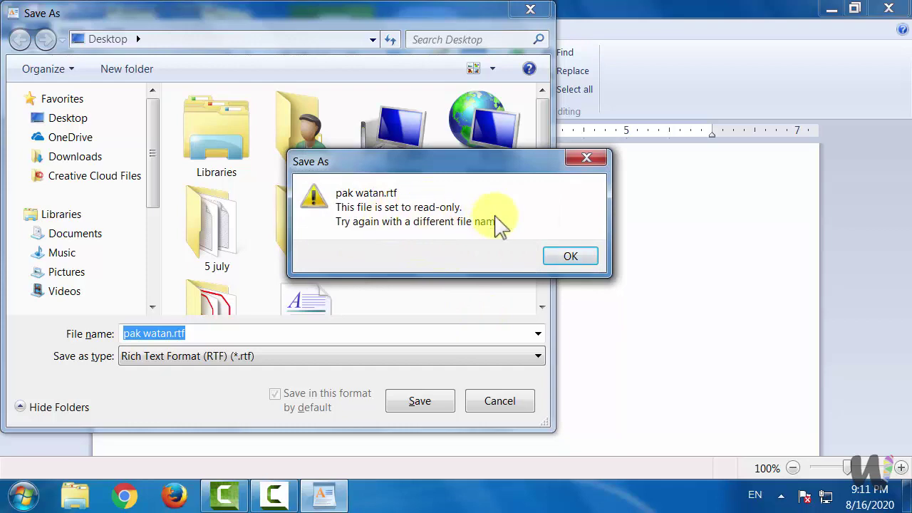
{"action": "left_click", "coordinate": [572, 257]}
{"action": "left_click", "coordinate": [523, 402]}
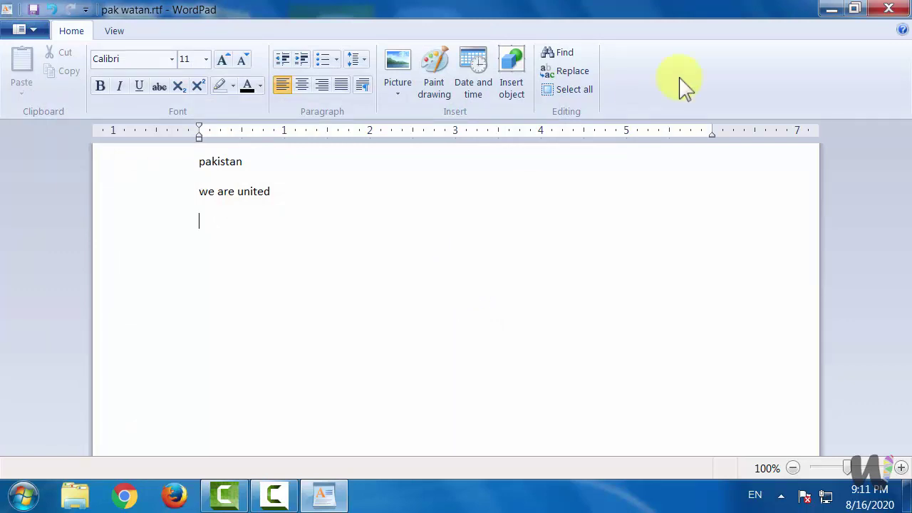
{"action": "left_click", "coordinate": [891, 10]}
{"action": "left_click", "coordinate": [499, 258]}
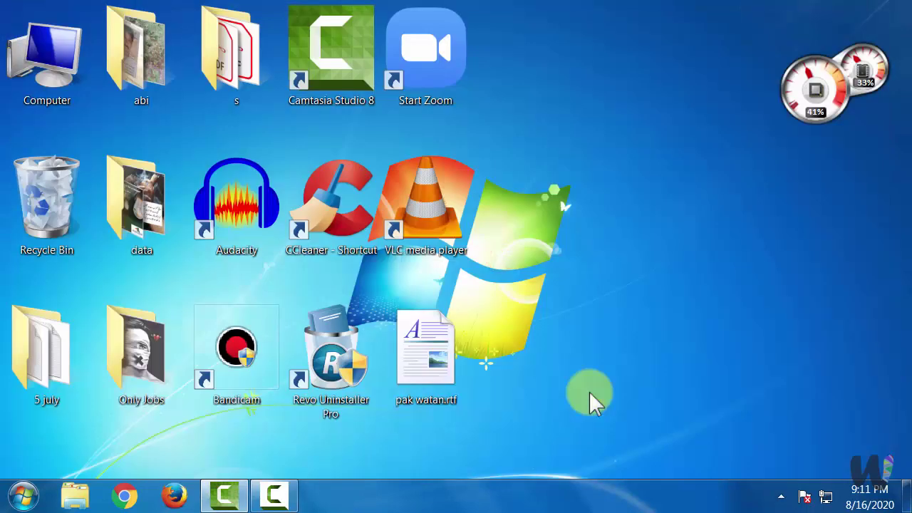
Enable the Hidden attribute in the properties of the desktop file pak watan.rtf and apply the change
{"action": "right_click", "coordinate": [431, 360]}
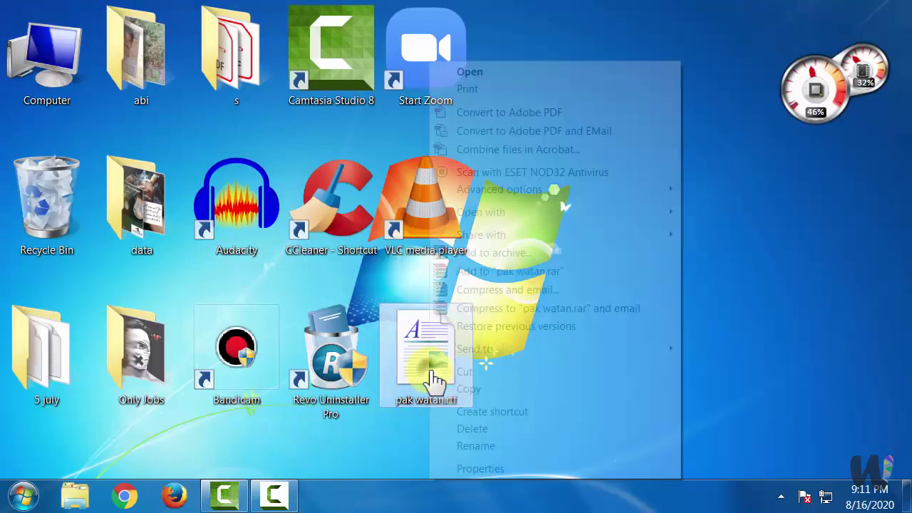
{"action": "left_click", "coordinate": [489, 471]}
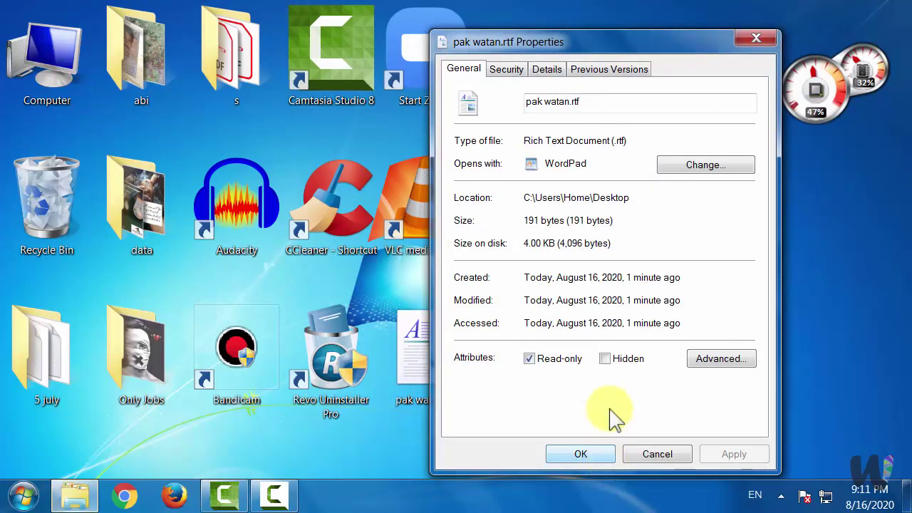
{"action": "left_click", "coordinate": [622, 358]}
{"action": "left_click", "coordinate": [604, 455]}
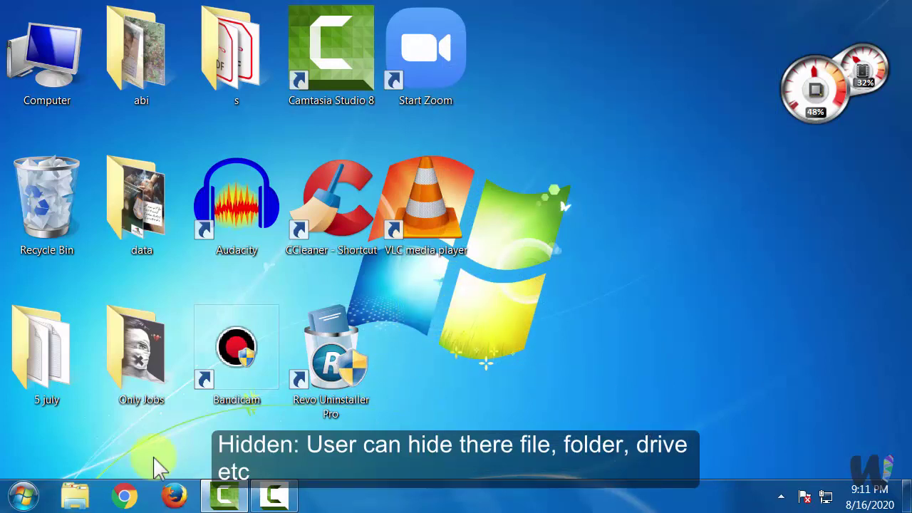
{"action": "left_click", "coordinate": [497, 431]}
{"action": "left_click", "coordinate": [515, 431]}
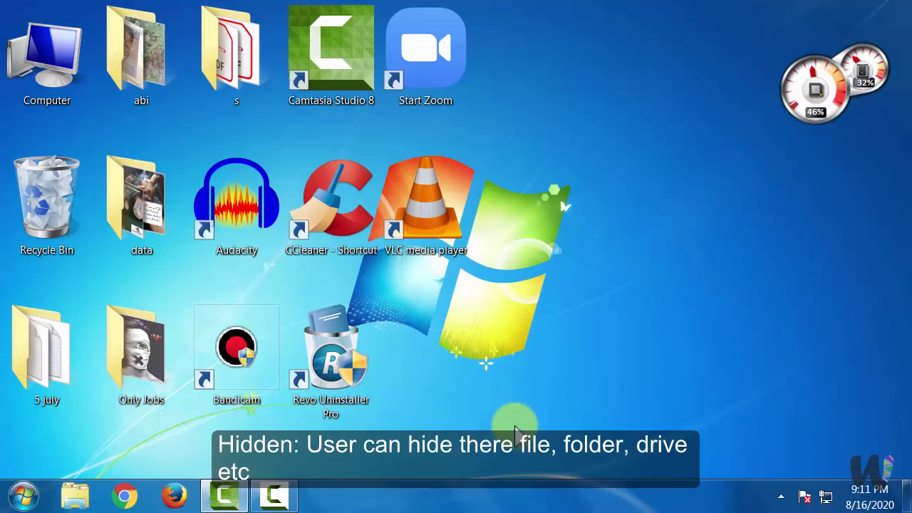
Set the folder options to show hidden files, folders, and drives, and return to the desktop
{"action": "key", "text": "super+e"}
{"action": "left_click", "coordinate": [42, 81]}
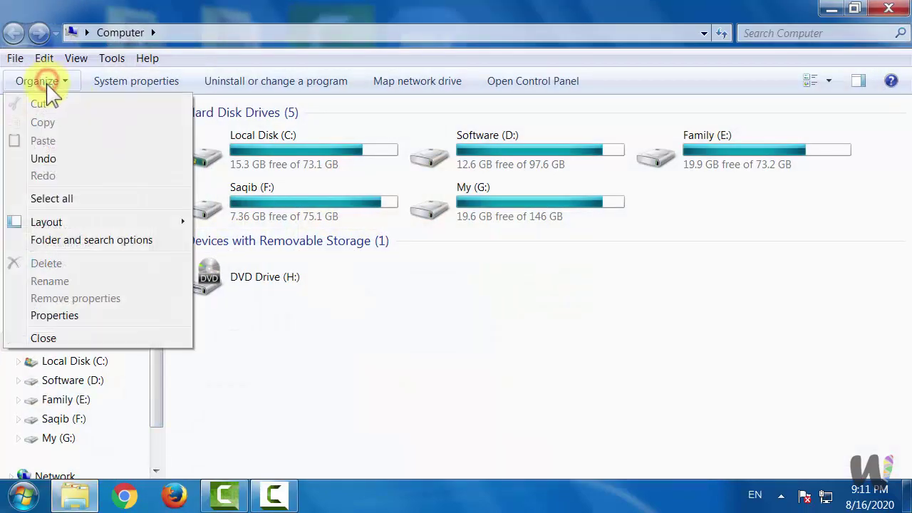
{"action": "left_click", "coordinate": [125, 242]}
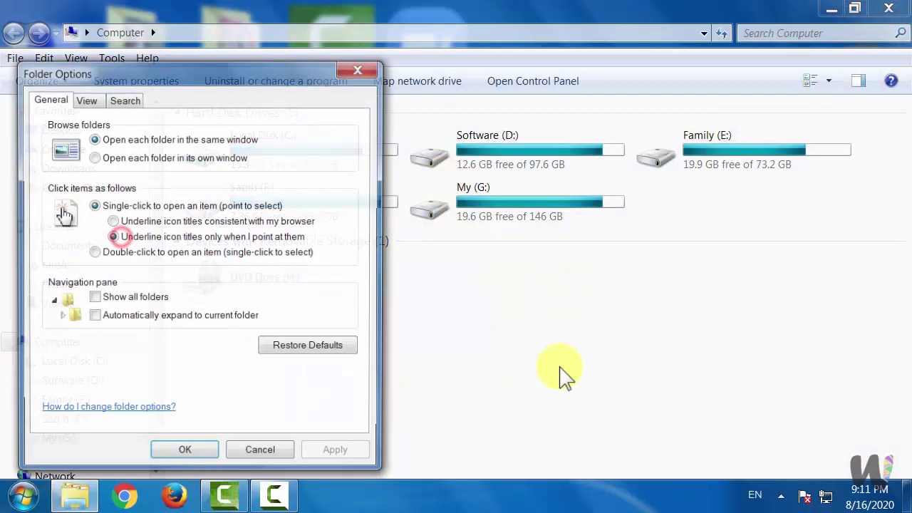
{"action": "left_click", "coordinate": [89, 99]}
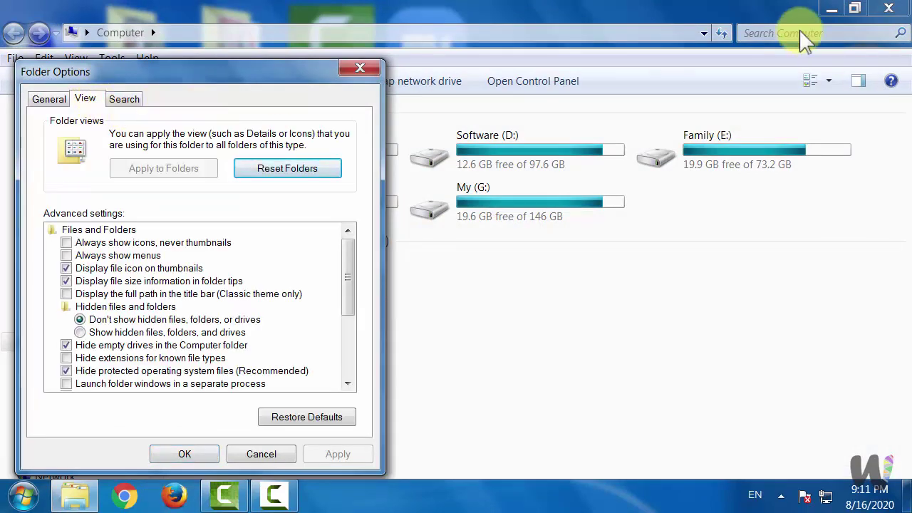
{"action": "left_click_drag", "start_coordinate": [309, 75], "coordinate": [655, 23]}
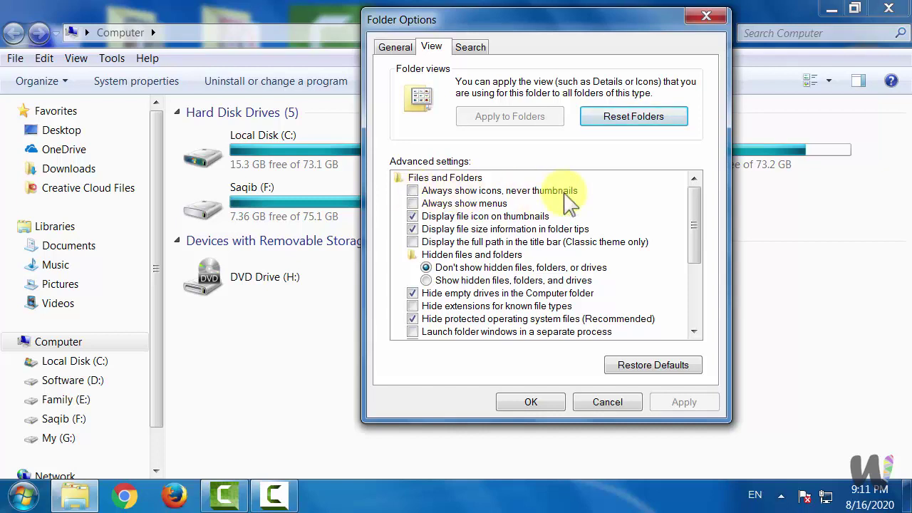
{"action": "left_click", "coordinate": [507, 281]}
{"action": "left_click", "coordinate": [540, 401]}
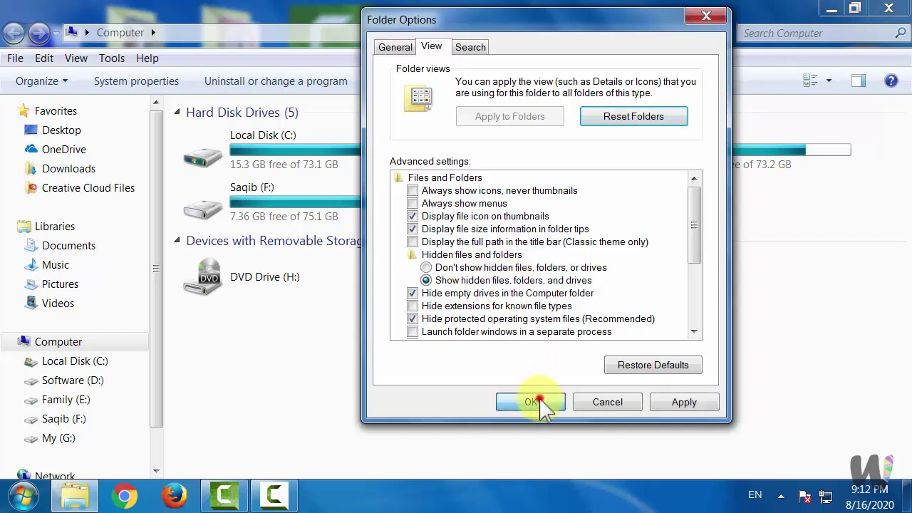
{"action": "key", "text": "super+d"}
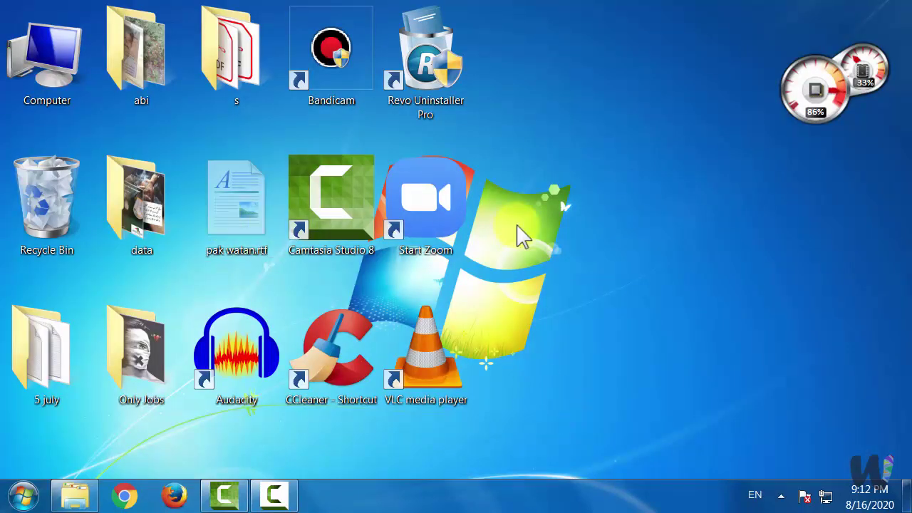
{"action": "left_click", "coordinate": [578, 234]}
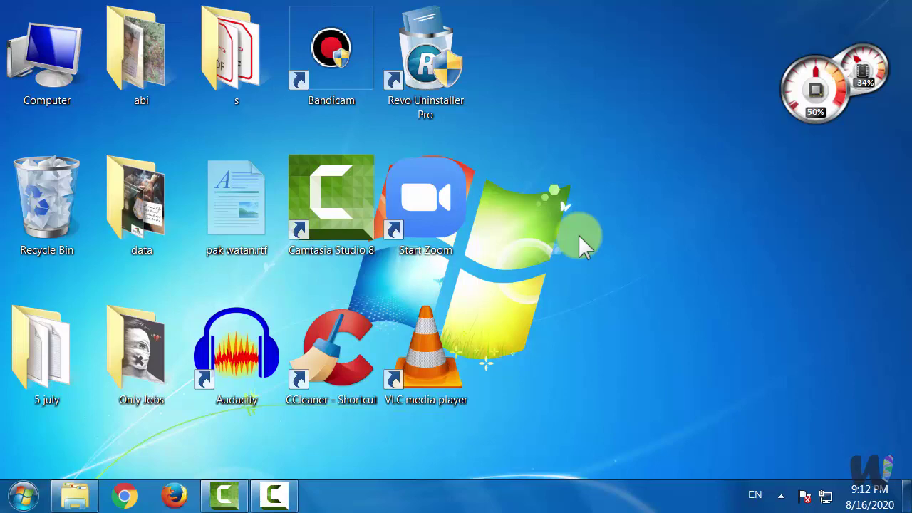
Clear the Hidden and Read-only attributes in the properties of pak watan.rtf and confirm
{"action": "right_click", "coordinate": [244, 203]}
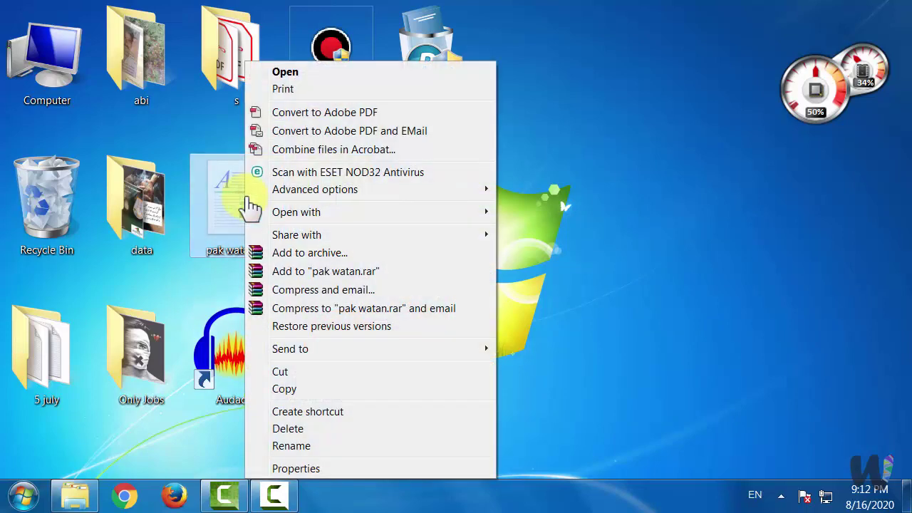
{"action": "left_click", "coordinate": [316, 467]}
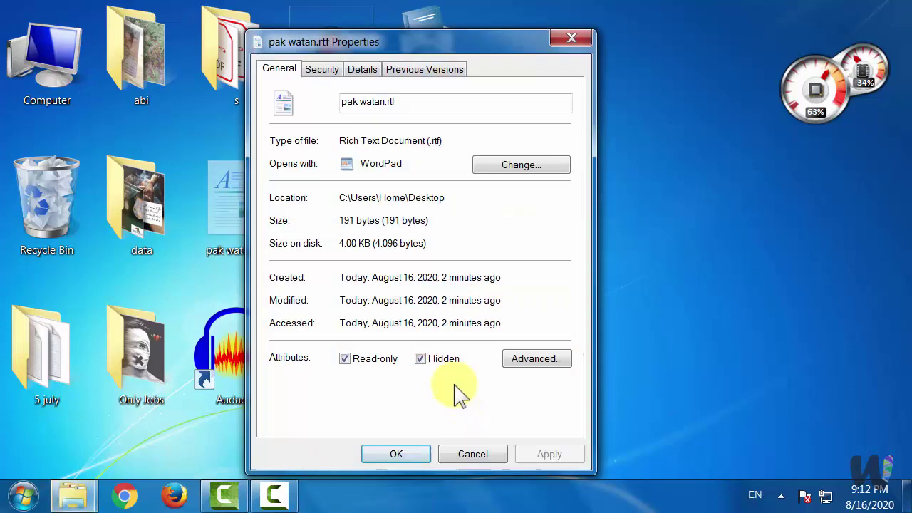
{"action": "left_click", "coordinate": [448, 358]}
{"action": "left_click", "coordinate": [528, 453]}
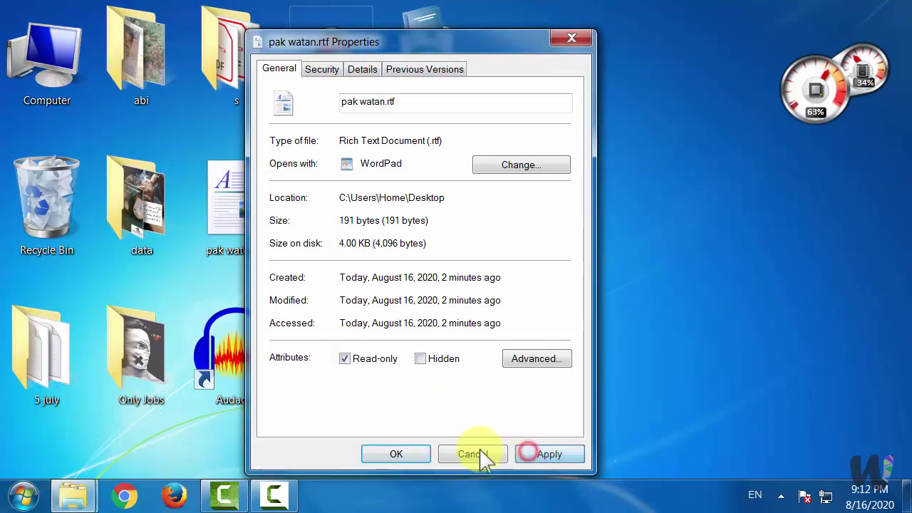
{"action": "left_click", "coordinate": [346, 358]}
{"action": "left_click", "coordinate": [397, 455]}
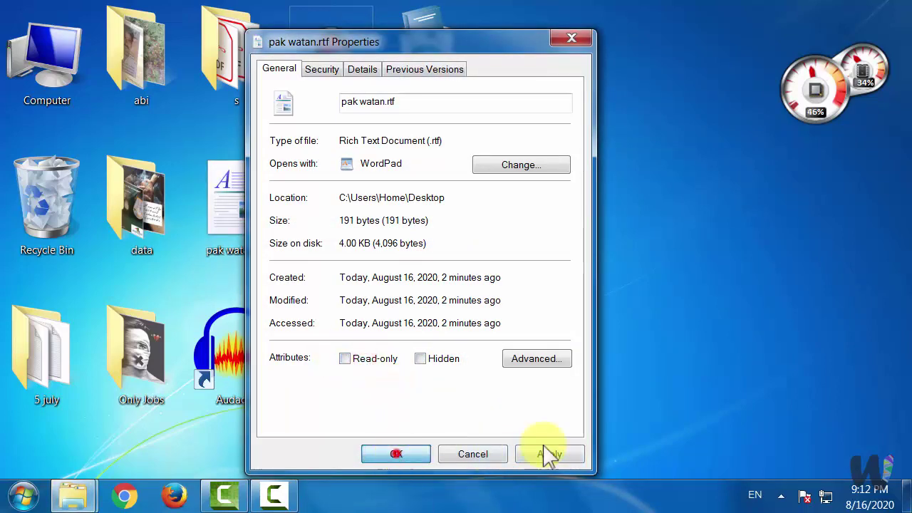
Set the folder options to not show hidden files, folders, or drives, apply the change, and return to the general settings
{"action": "left_click", "coordinate": [72, 498]}
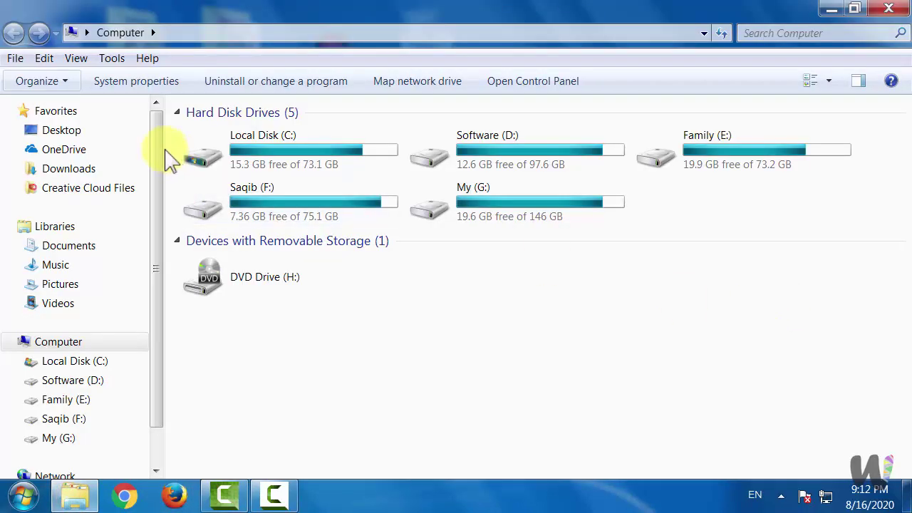
{"action": "left_click", "coordinate": [59, 83]}
{"action": "left_click", "coordinate": [149, 242]}
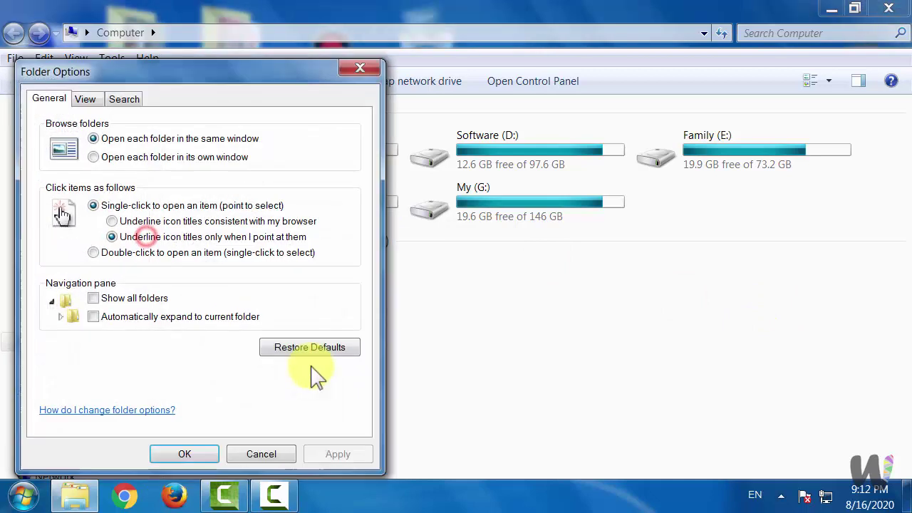
{"action": "left_click", "coordinate": [87, 99]}
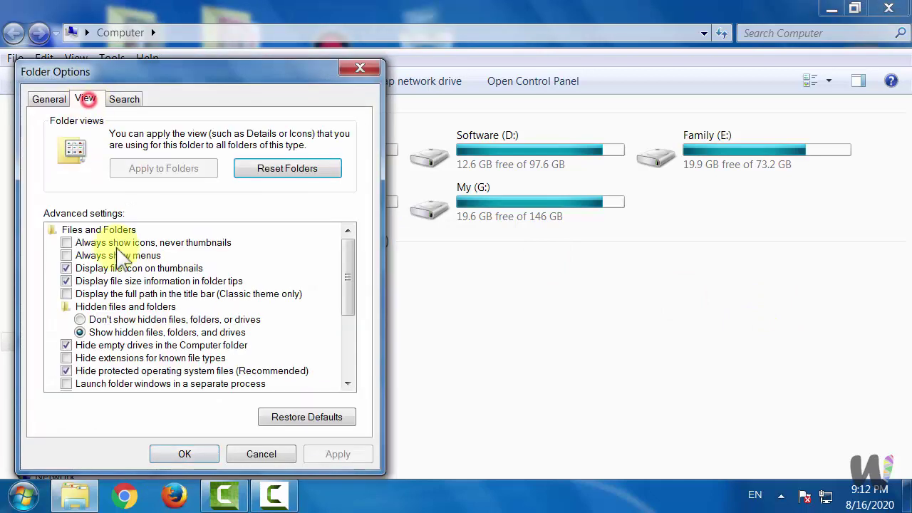
{"action": "left_click", "coordinate": [143, 319]}
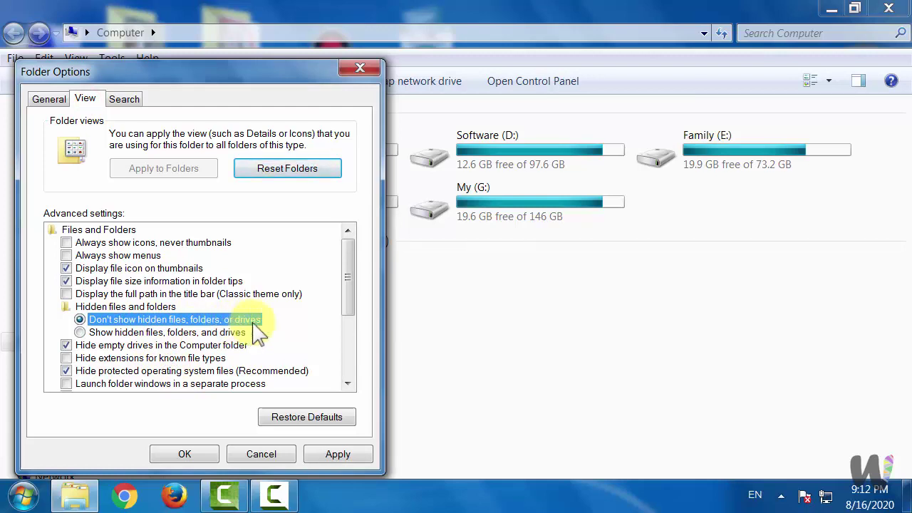
{"action": "left_click", "coordinate": [319, 453]}
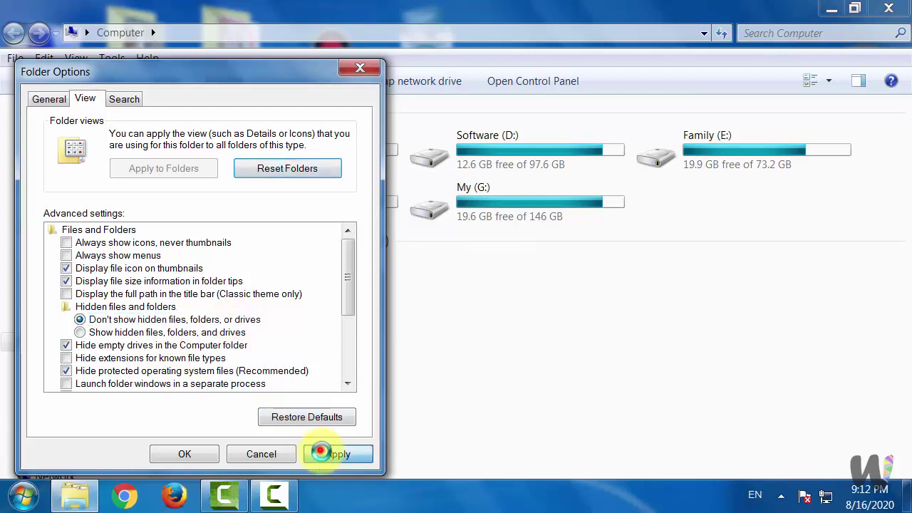
{"action": "left_click", "coordinate": [47, 100]}
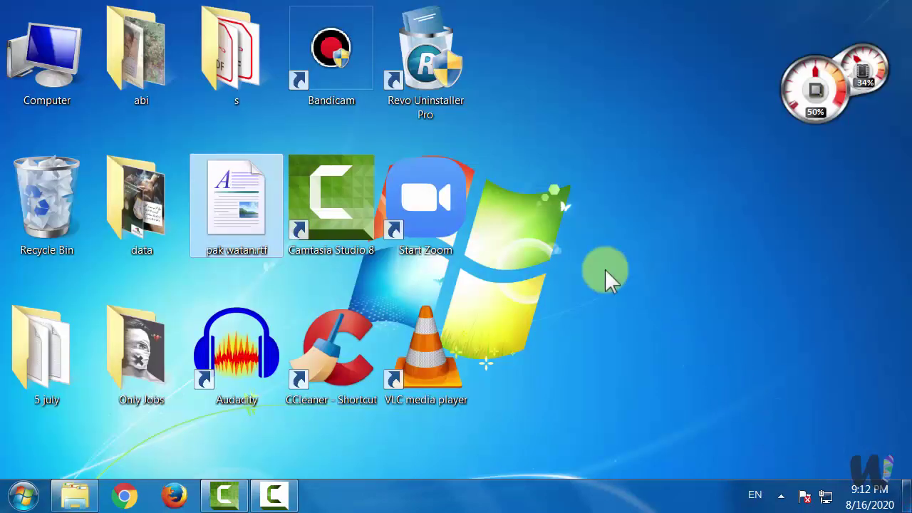
Look through the context commands of the desktop folder s, dismiss them, and select that folder by its initial letter
{"action": "right_click", "coordinate": [234, 71]}
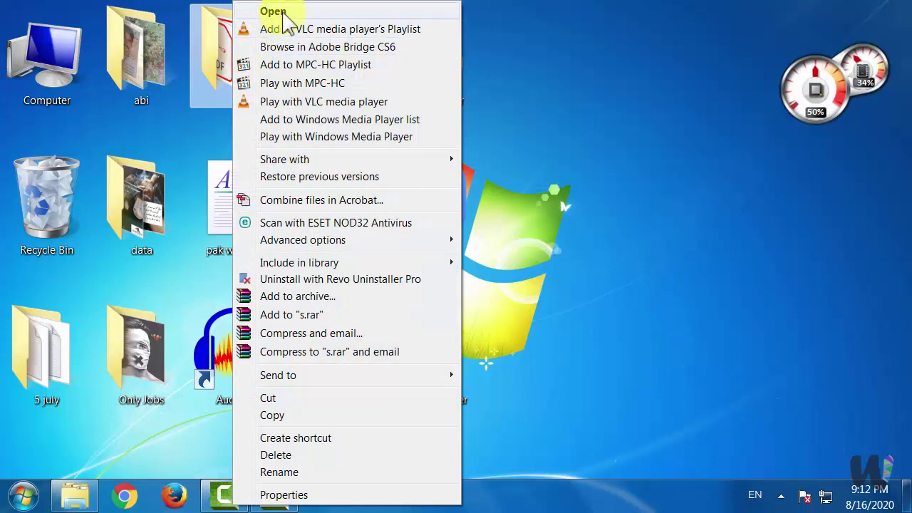
{"action": "left_click", "coordinate": [617, 177]}
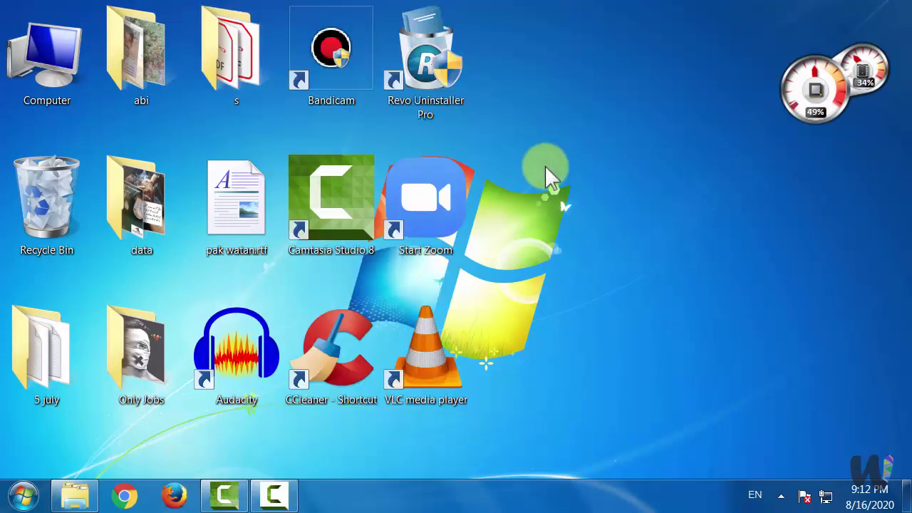
{"action": "key", "text": "s"}
{"action": "key", "text": "s"}
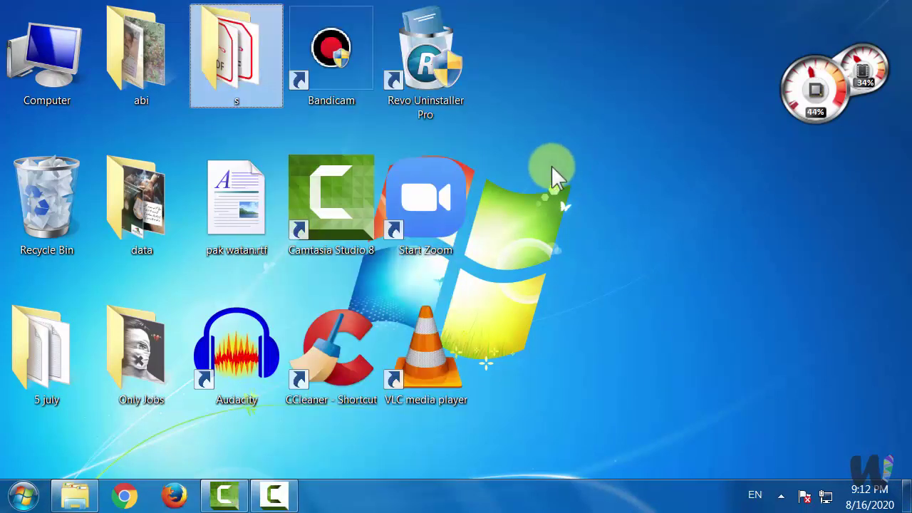
Change the folder options to "Double-click to open an item (single-click to select)" and apply the change
{"action": "left_click", "coordinate": [71, 500]}
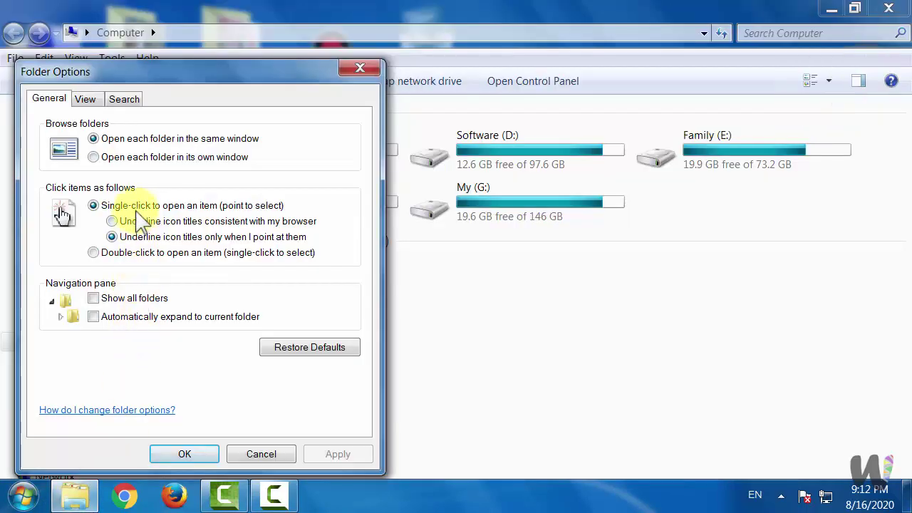
{"action": "left_click", "coordinate": [141, 253]}
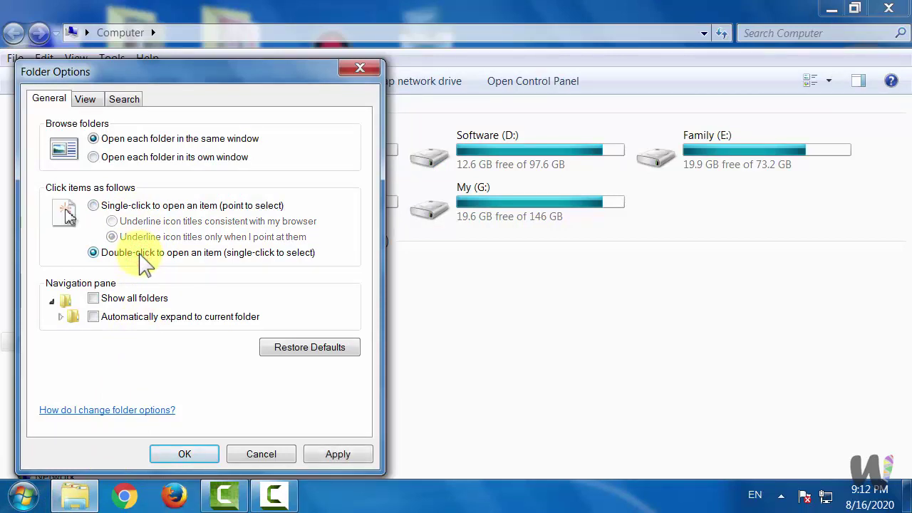
{"action": "left_click", "coordinate": [337, 454]}
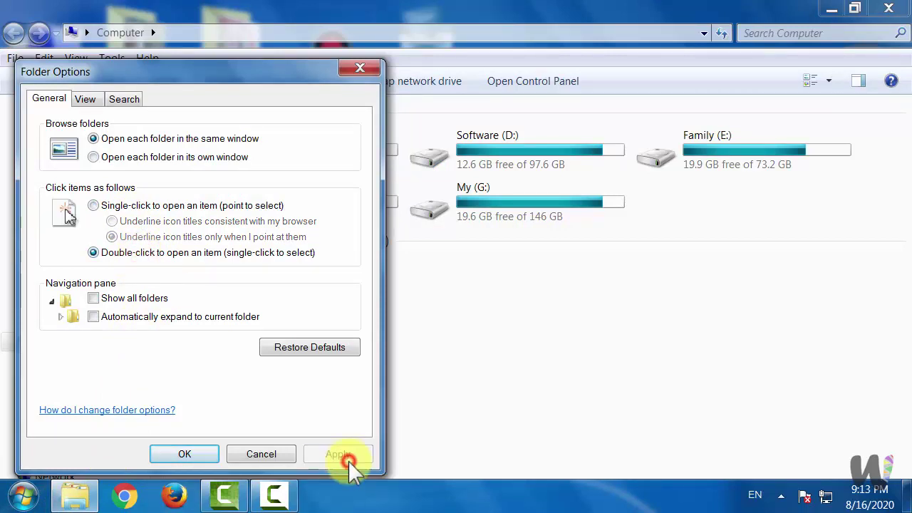
Restore the "Single-click to open an item (point to select)" option, confirm it, and open drive My (G:)
{"action": "left_click", "coordinate": [200, 206]}
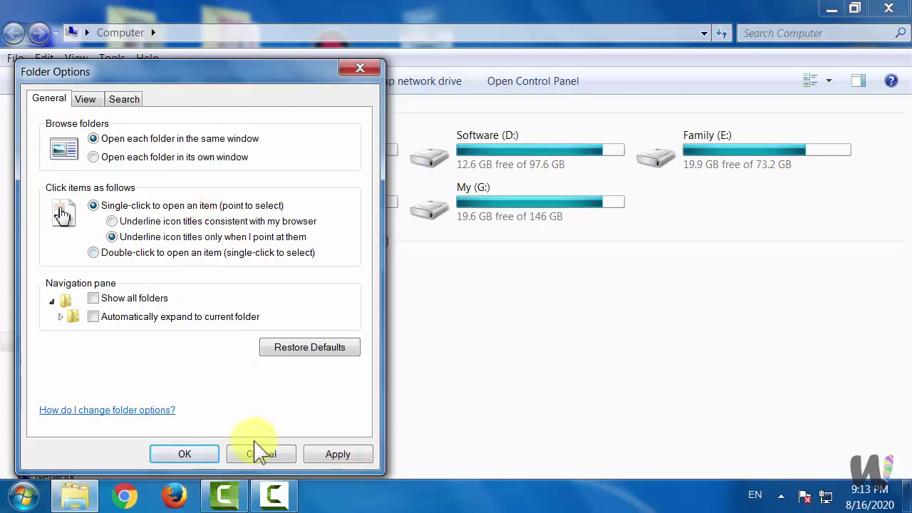
{"action": "left_click", "coordinate": [209, 458]}
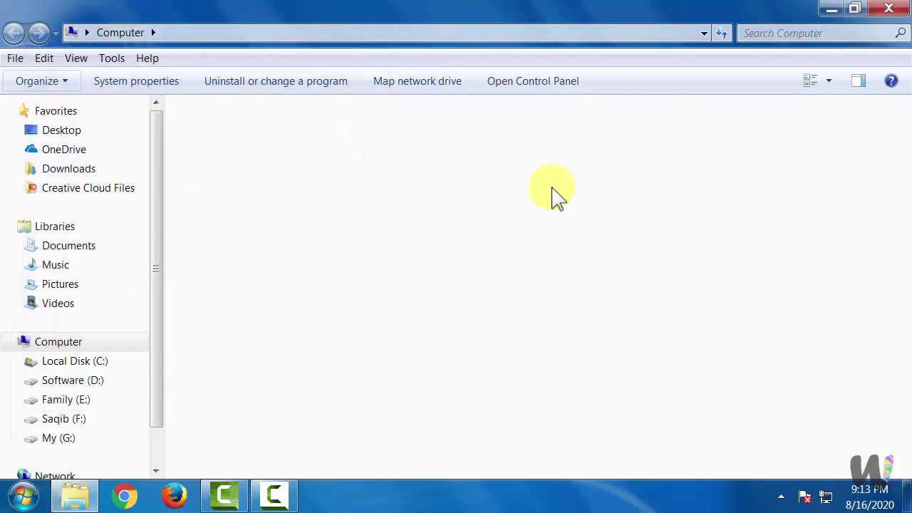
{"action": "left_click", "coordinate": [547, 194]}
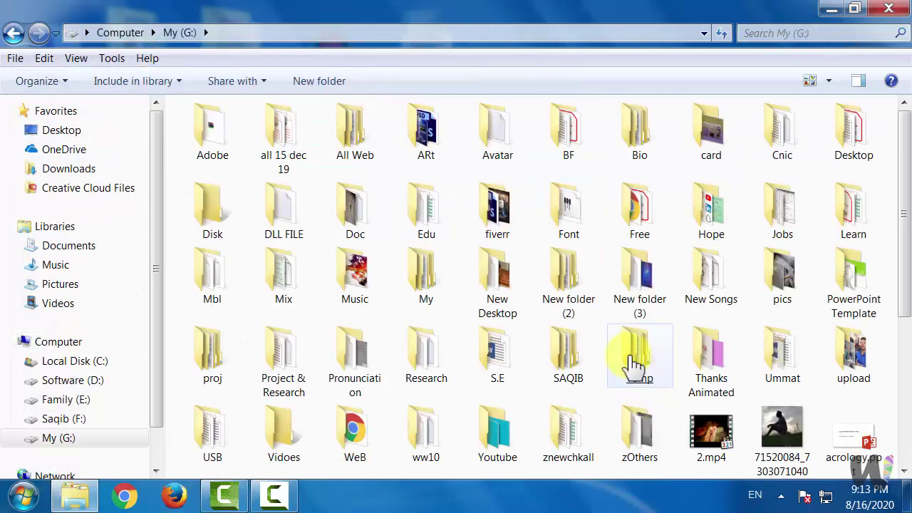
{"action": "mouse_move", "coordinate": [637, 366]}
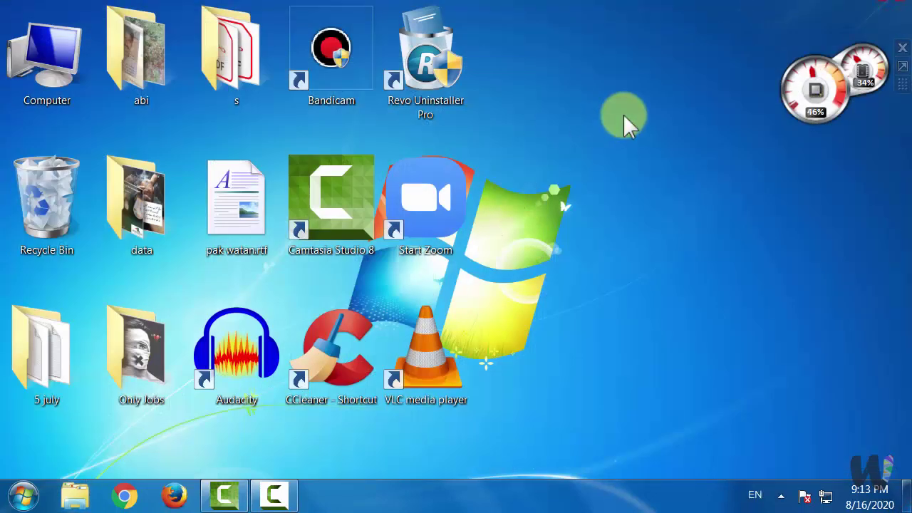
Open Control Panel by running the command control
{"action": "key", "text": "super+r"}
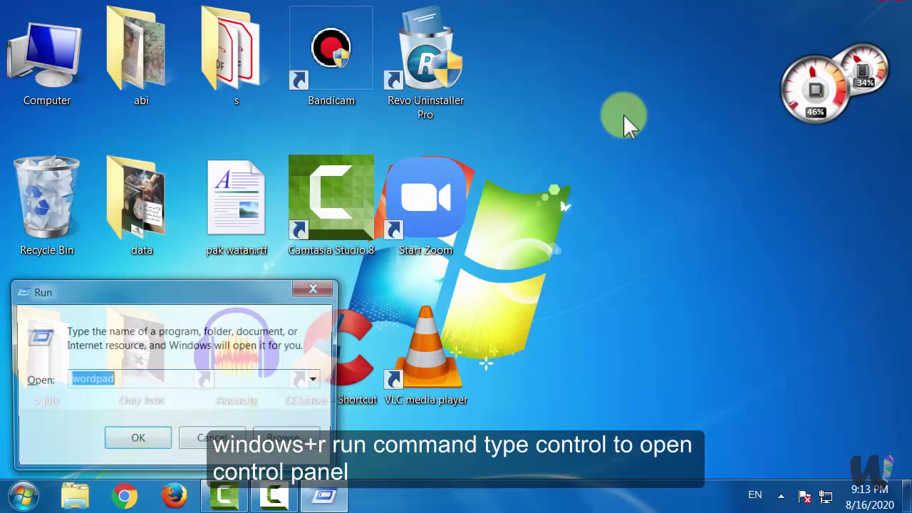
{"action": "type", "text": "control"}
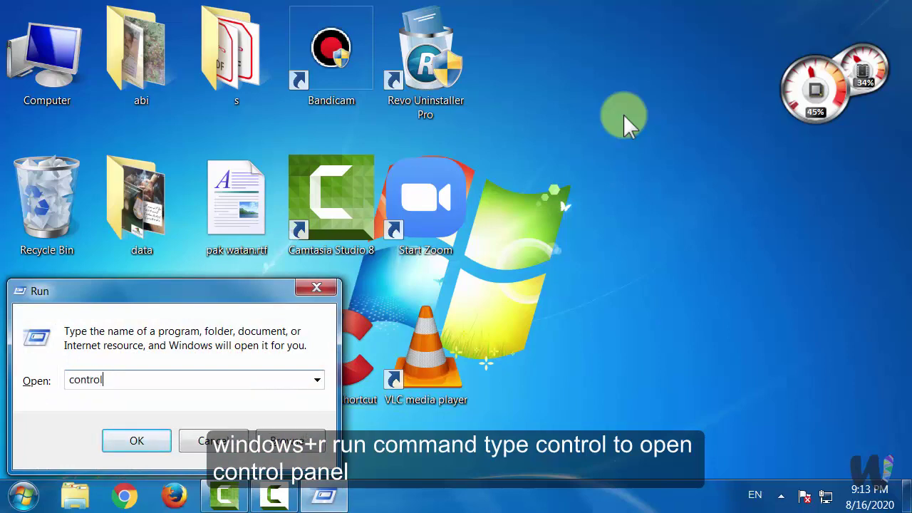
{"action": "key", "text": "Return"}
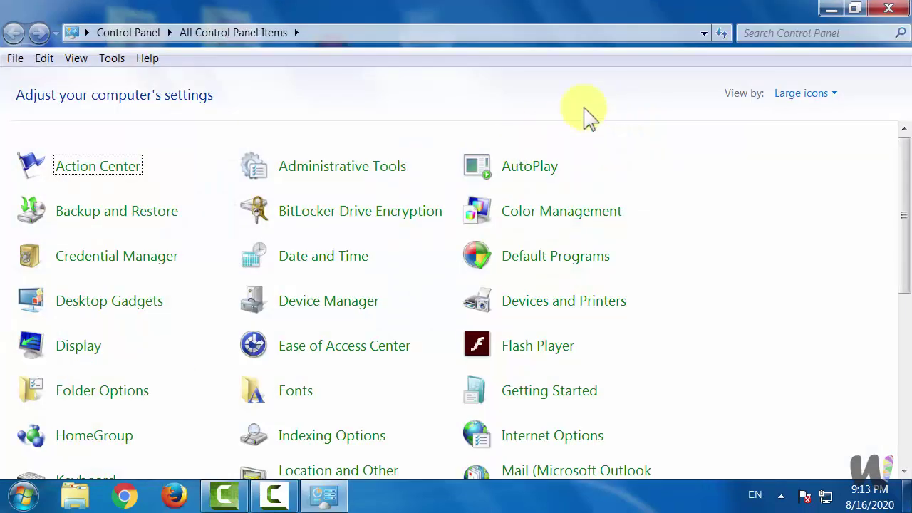
Switch the Control Panel view to Category, to Small icons, and back to Large icons
{"action": "left_click", "coordinate": [798, 93]}
{"action": "left_click", "coordinate": [791, 114]}
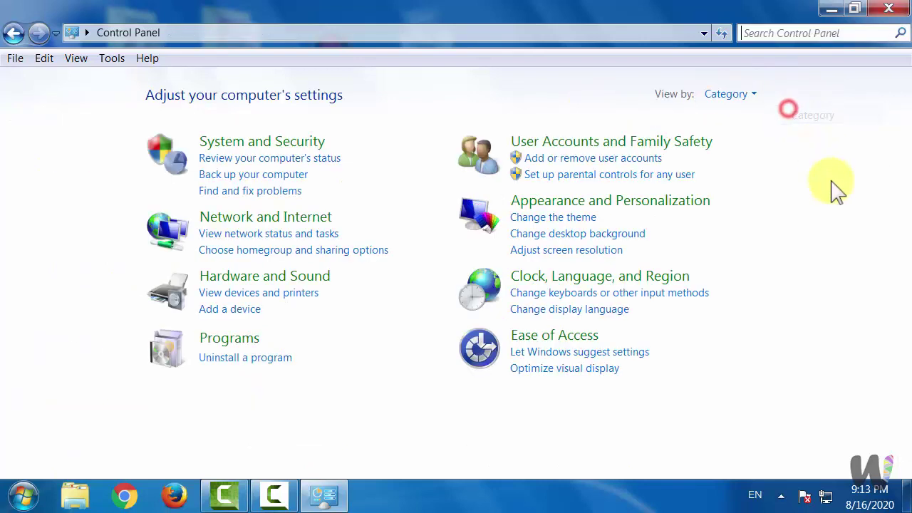
{"action": "left_click", "coordinate": [741, 95]}
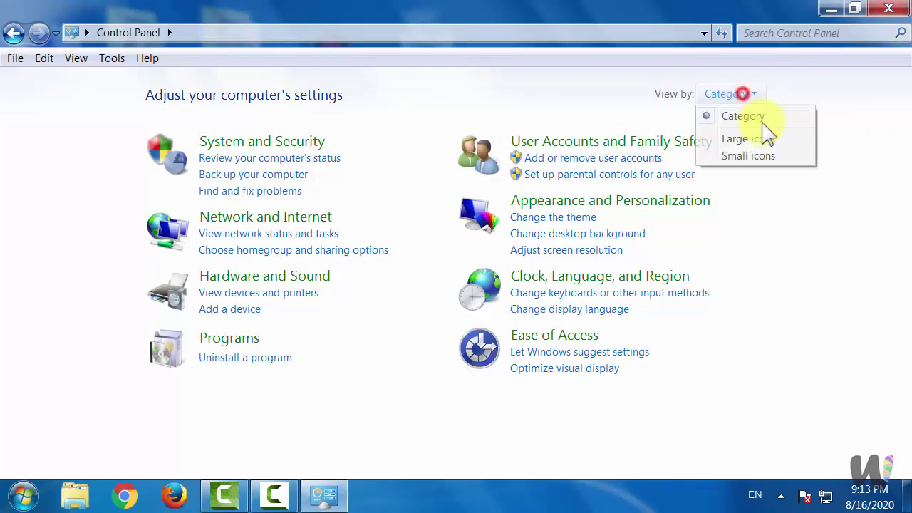
{"action": "left_click", "coordinate": [778, 156]}
{"action": "left_click", "coordinate": [804, 93]}
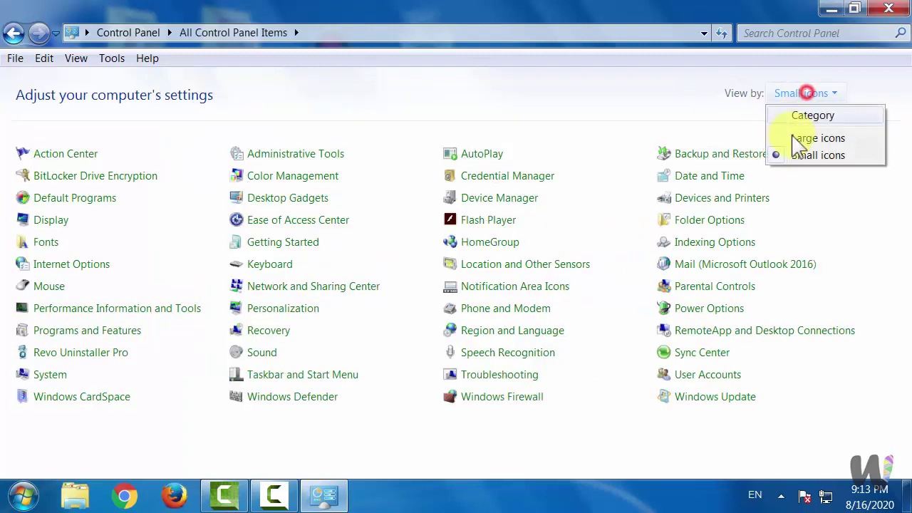
{"action": "left_click", "coordinate": [804, 138]}
{"action": "left_click", "coordinate": [274, 495]}
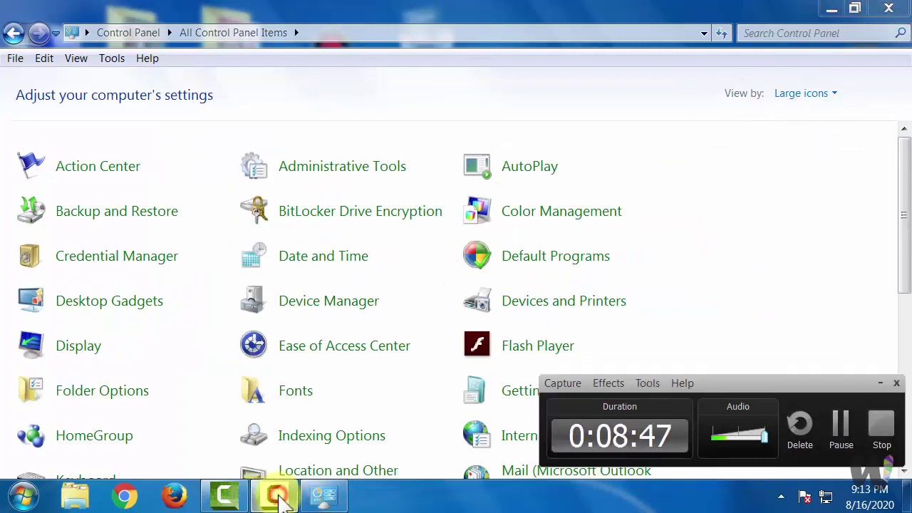
{"action": "left_click", "coordinate": [276, 496]}
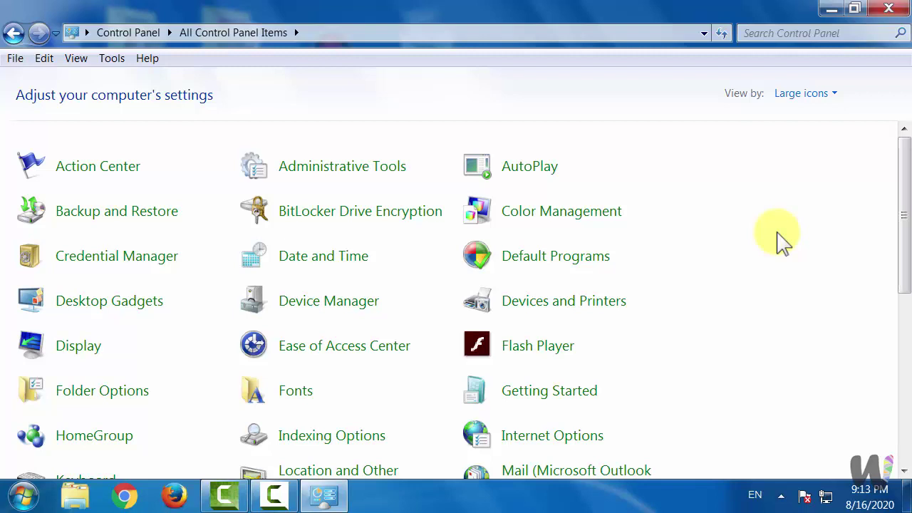
Open Device Manager maximized, expand Disk drives to view the installed disk, and close Device Manager
{"action": "left_click", "coordinate": [324, 303]}
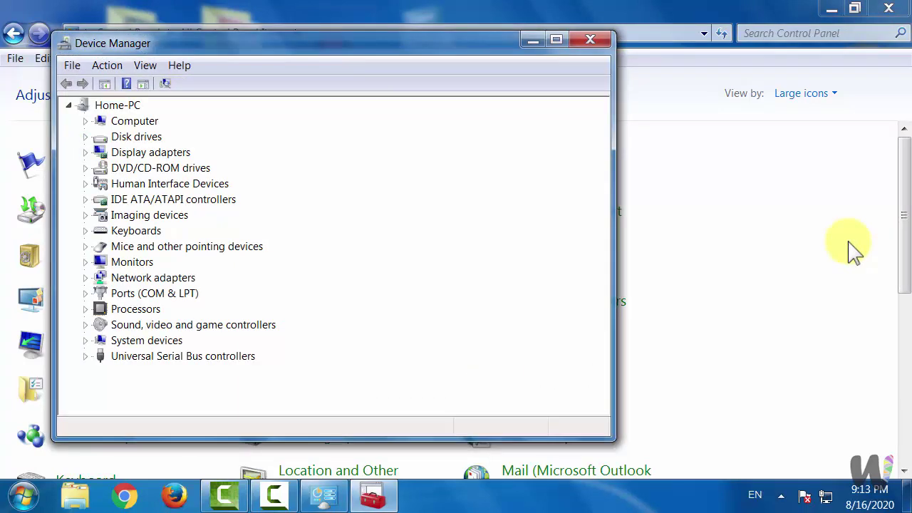
{"action": "key", "text": "super+Up"}
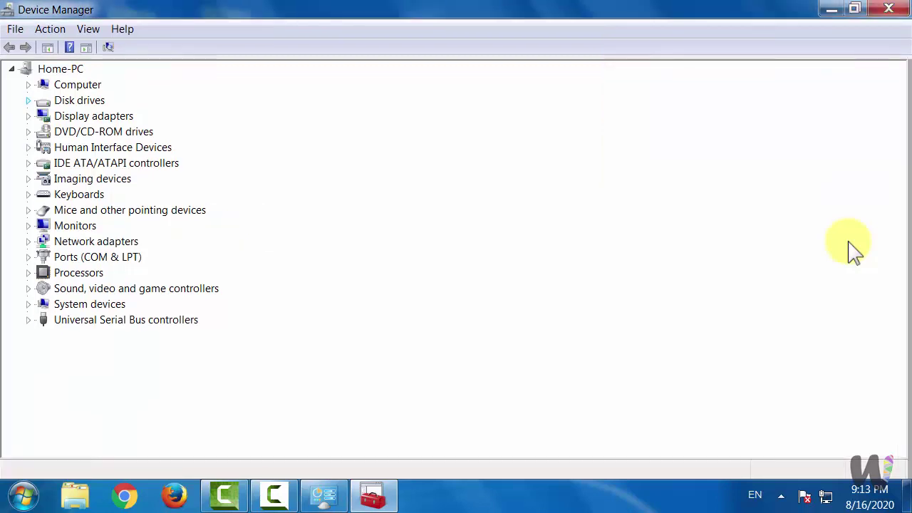
{"action": "key", "text": "Tab"}
{"action": "key", "text": "Down"}
{"action": "key", "text": "Down"}
{"action": "key", "text": "Right"}
{"action": "key", "text": "Down"}
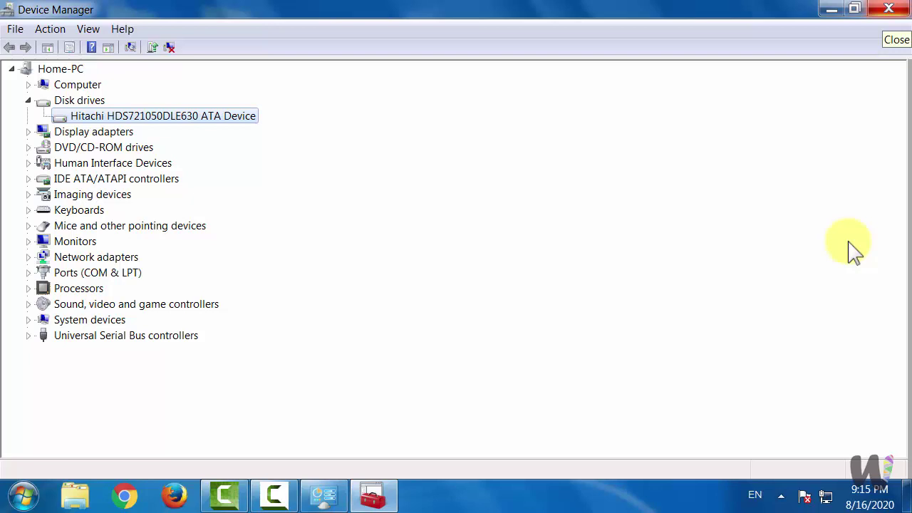
{"action": "key", "text": "alt+F4"}
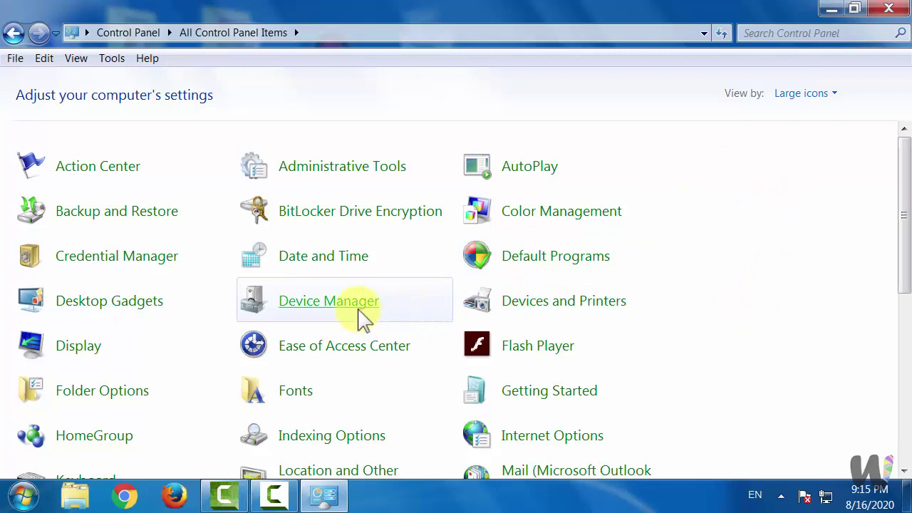
Find Programs and Features among the Control Panel items and open it
{"action": "scroll", "coordinate": [757, 242], "scroll_direction": "down", "scroll_amount": 1}
{"action": "scroll", "coordinate": [758, 242], "scroll_direction": "down", "scroll_amount": 2}
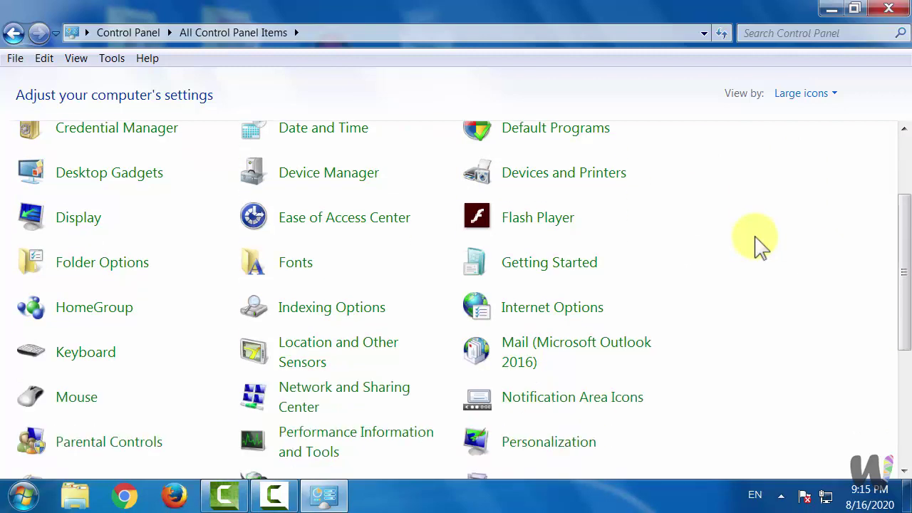
{"action": "scroll", "coordinate": [758, 242], "scroll_direction": "down", "scroll_amount": 1}
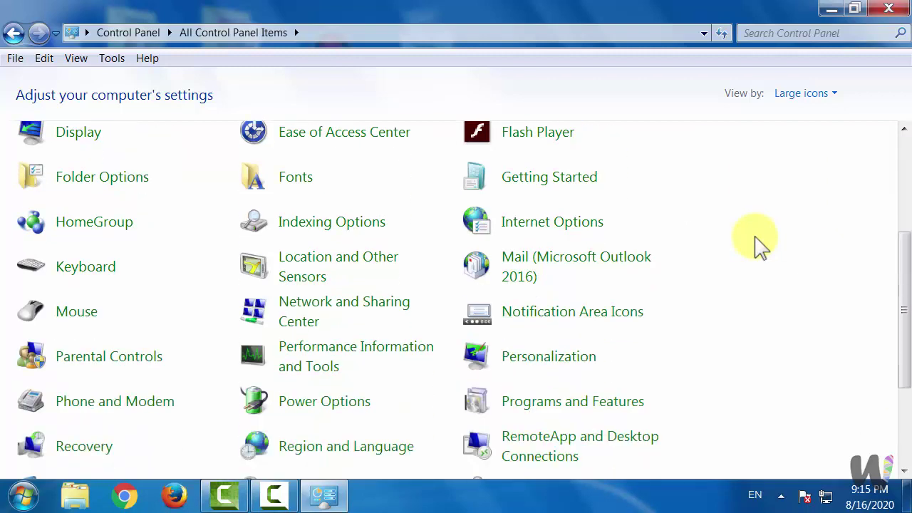
{"action": "scroll", "coordinate": [759, 242], "scroll_direction": "down", "scroll_amount": 1}
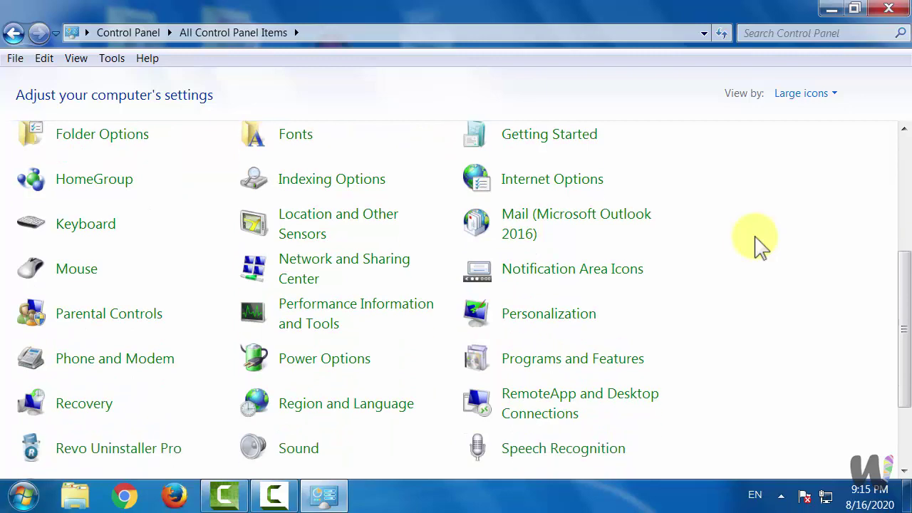
{"action": "left_click", "coordinate": [629, 359]}
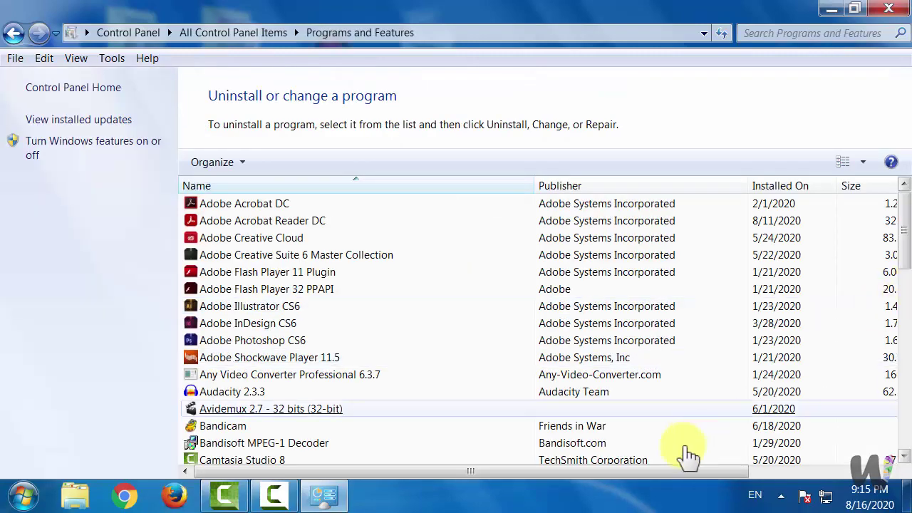
Select Adobe Illustrator CS6 in the installed programs list and examine the size and version columns
{"action": "left_click_drag", "start_coordinate": [616, 476], "coordinate": [542, 479]}
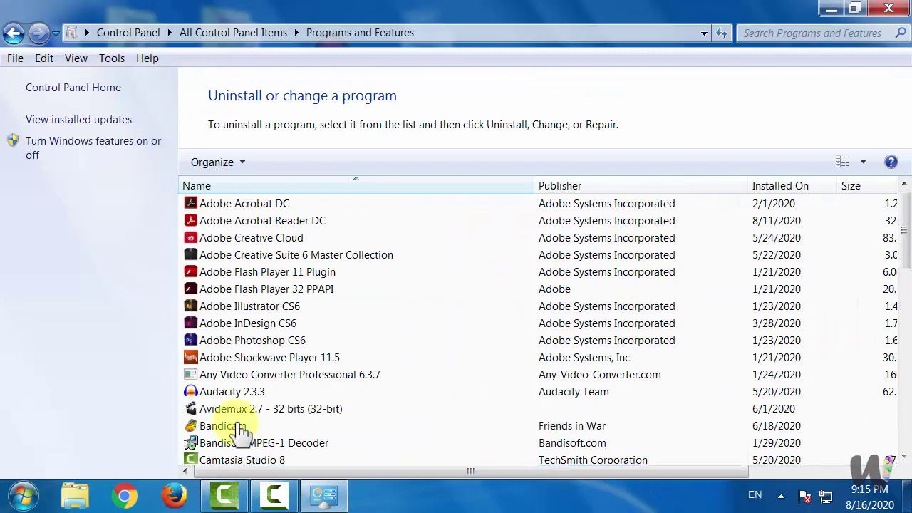
{"action": "left_click", "coordinate": [232, 308]}
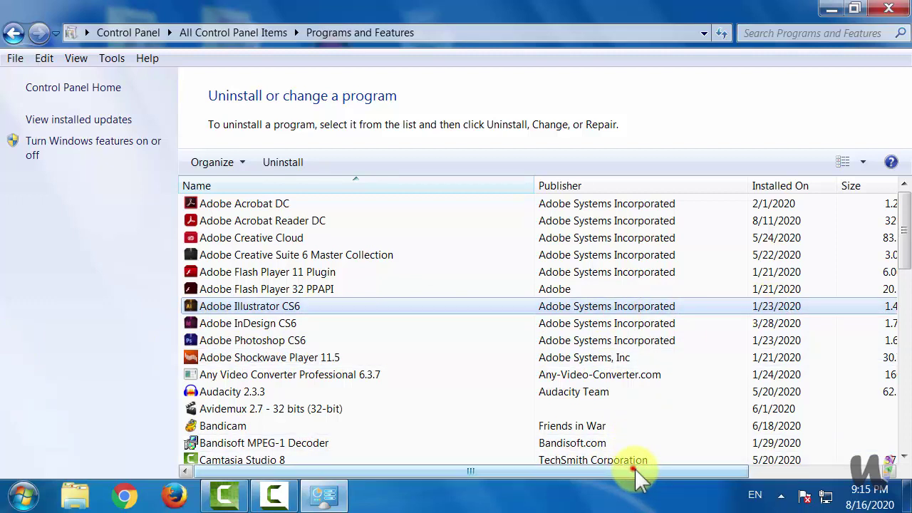
{"action": "left_click_drag", "start_coordinate": [633, 468], "coordinate": [748, 471]}
{"action": "left_click", "coordinate": [757, 290]}
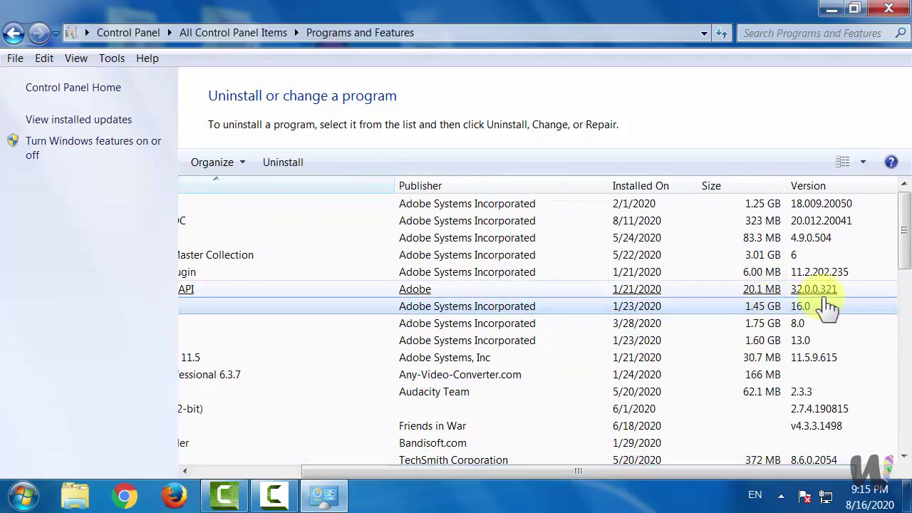
Look through the whole list of installed programs, from the Adobe entries to Zoom, and return to its beginning
{"action": "left_click_drag", "start_coordinate": [650, 474], "coordinate": [542, 473]}
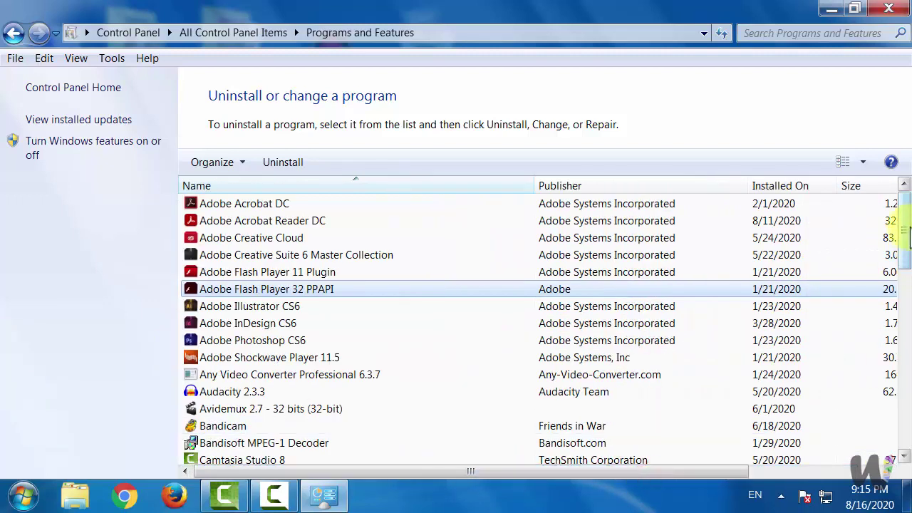
{"action": "left_click_drag", "start_coordinate": [904, 235], "coordinate": [903, 417]}
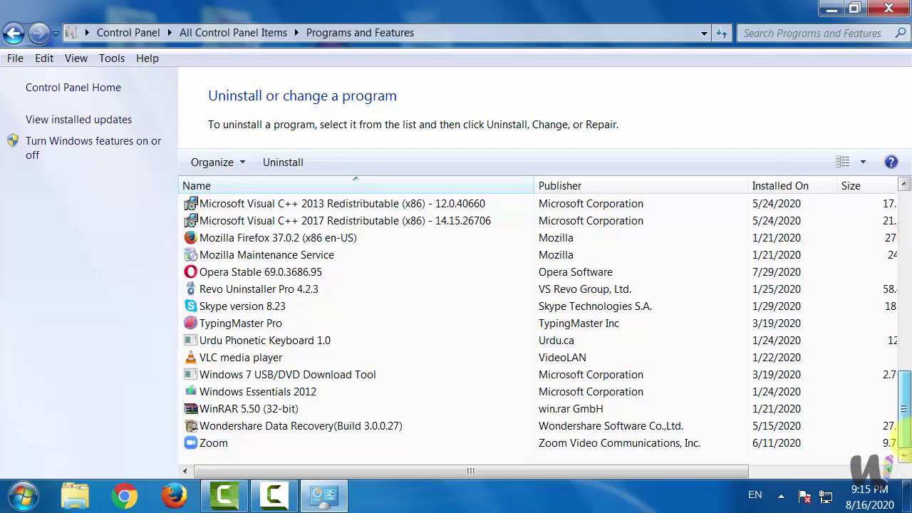
{"action": "left_click_drag", "start_coordinate": [901, 420], "coordinate": [901, 231]}
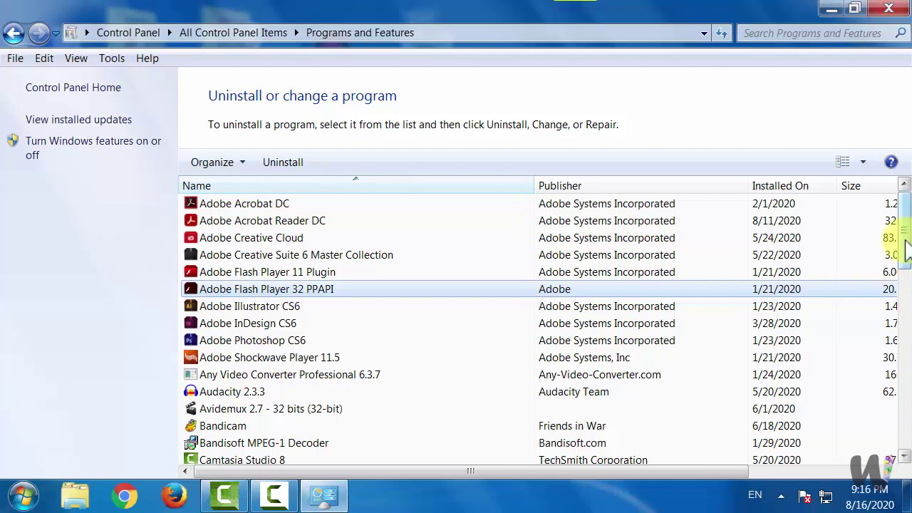
{"action": "left_click_drag", "start_coordinate": [906, 245], "coordinate": [903, 224]}
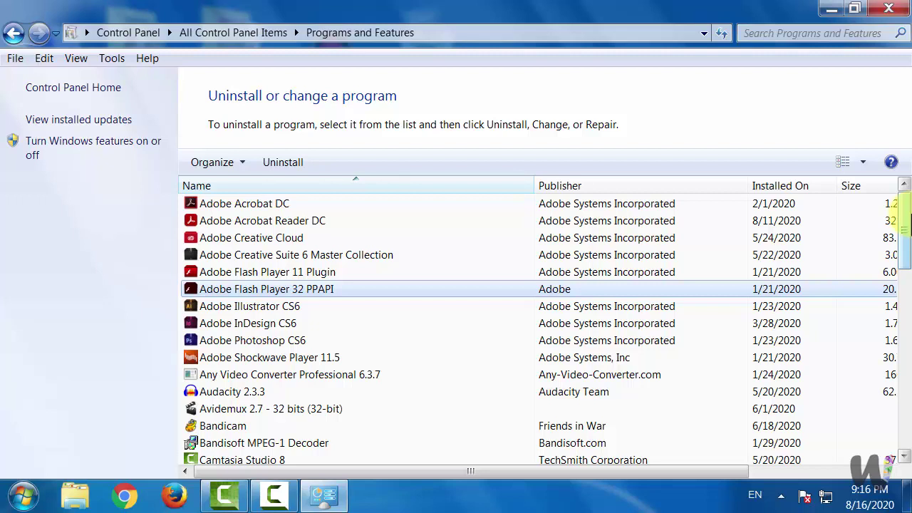
Select Adobe Acrobat Reader DC, show its Uninstall and Change options, and dismiss them without choosing either
{"action": "left_click", "coordinate": [265, 223]}
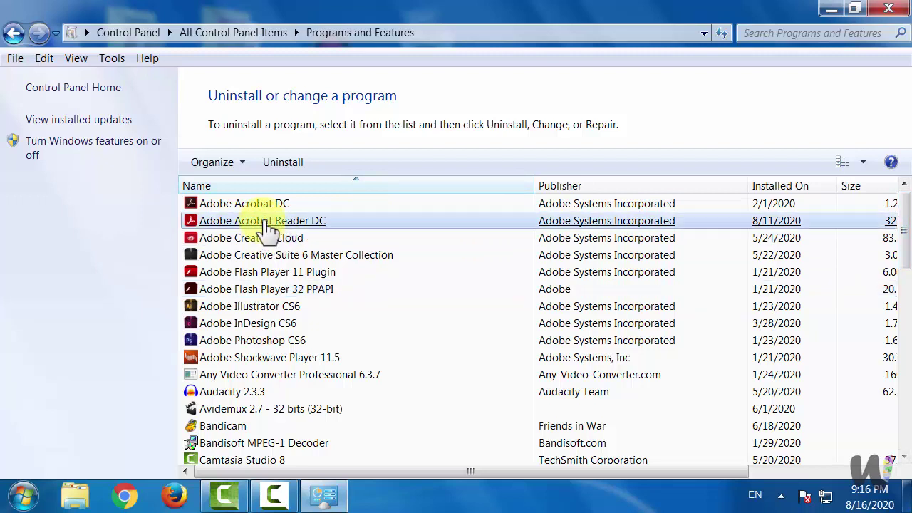
{"action": "right_click", "coordinate": [263, 222]}
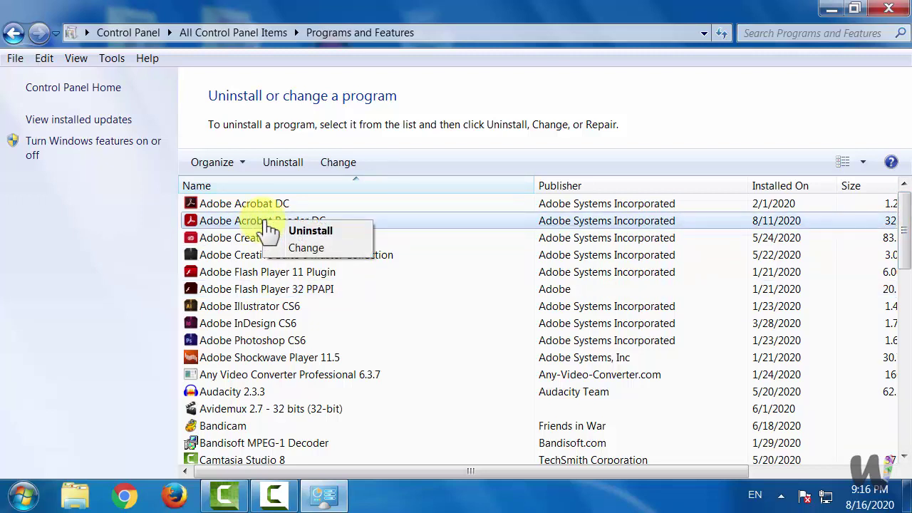
{"action": "left_click", "coordinate": [65, 329]}
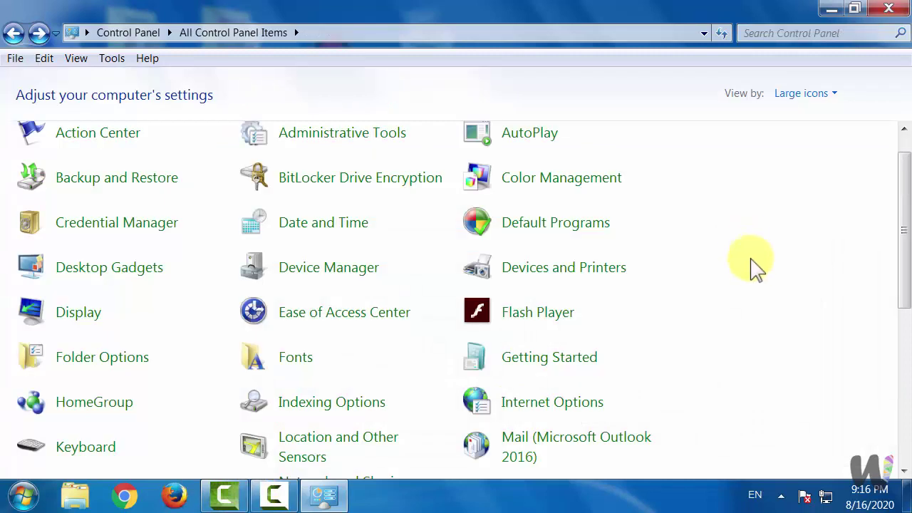
{"action": "scroll", "coordinate": [752, 267], "scroll_direction": "up", "scroll_amount": 1}
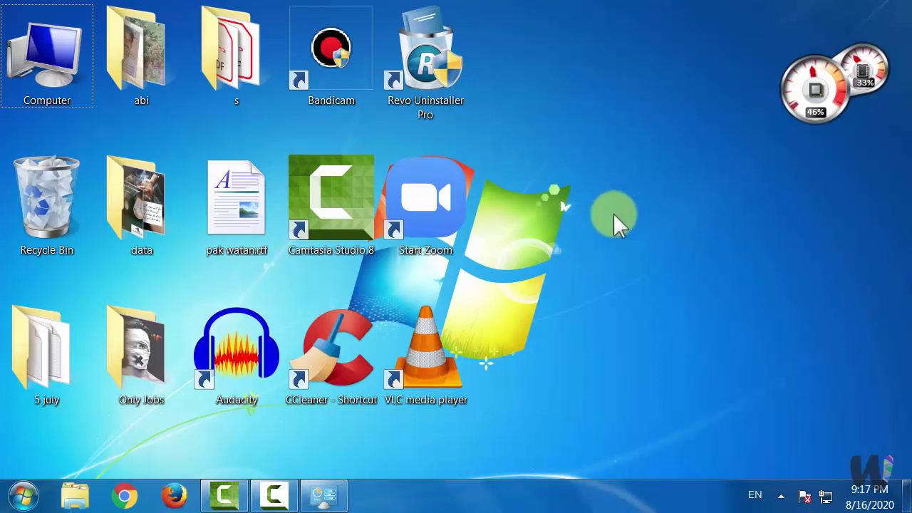
{"action": "left_click", "coordinate": [275, 493]}
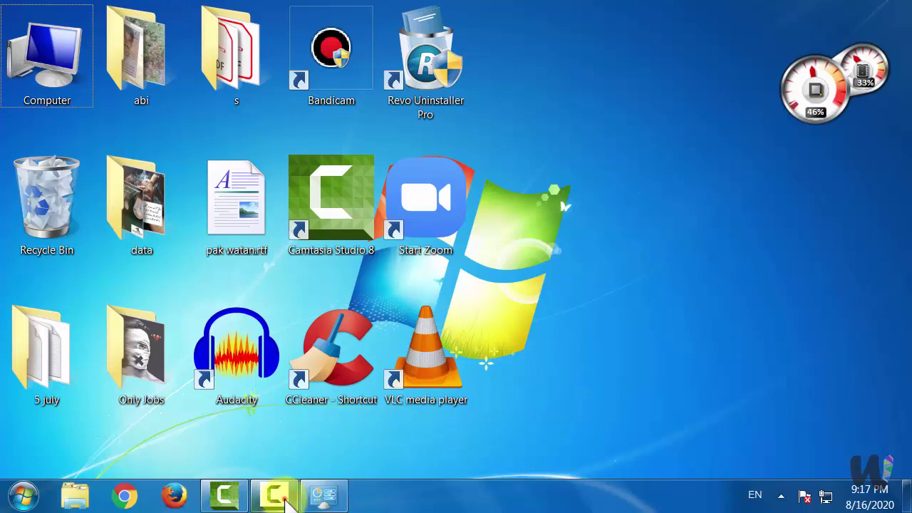